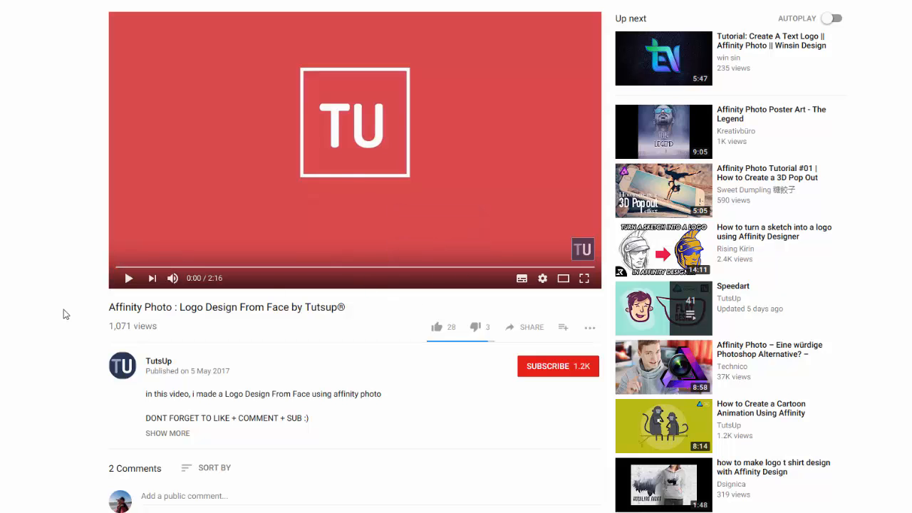
Play the TutsUp video on designing a logo from a face and pause it at the portrait photo
click(127, 281)
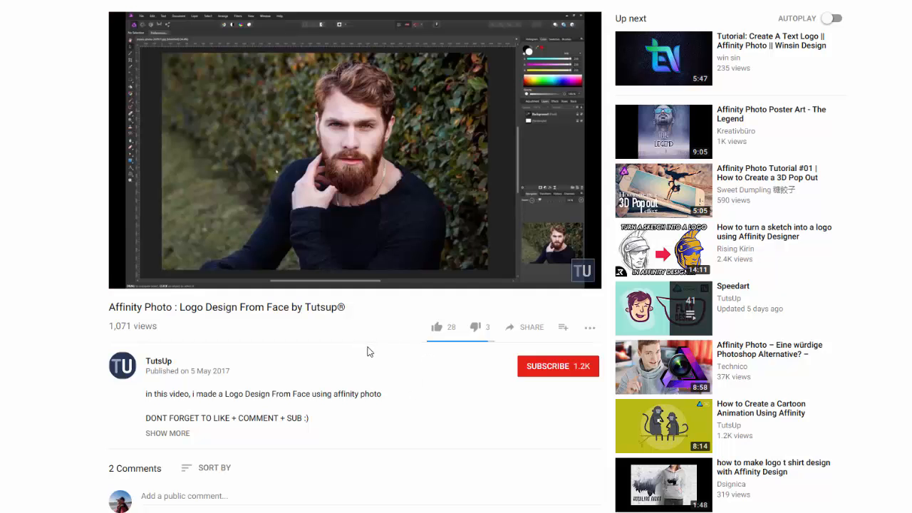
click(128, 278)
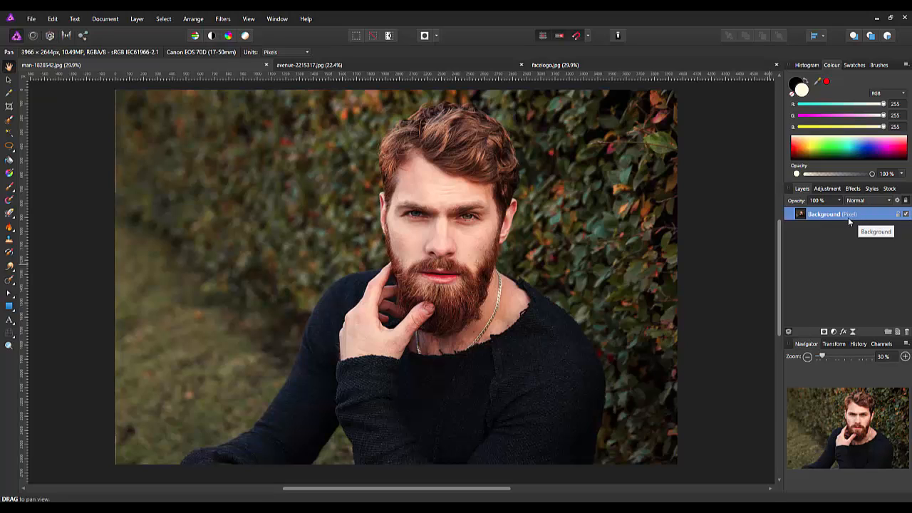
Add a new pixel layer to the portrait document and flood fill it with the off-white colour
click(897, 332)
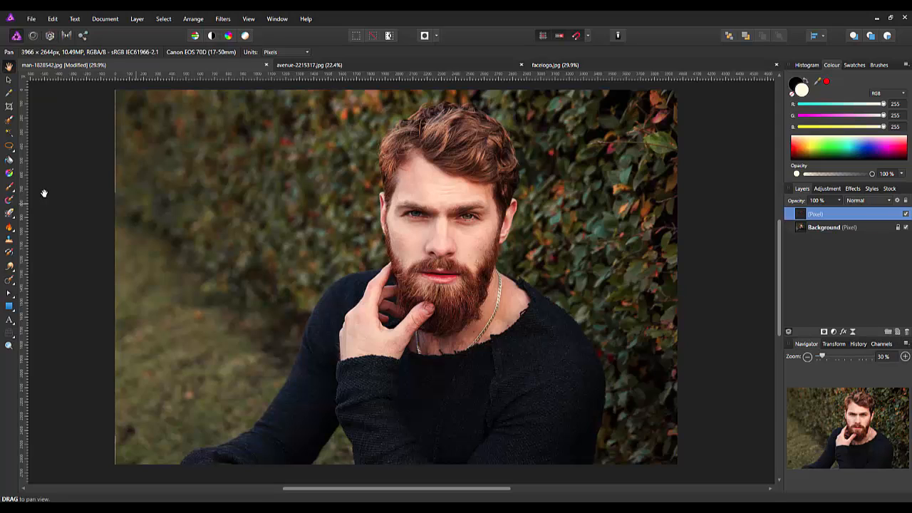
click(9, 160)
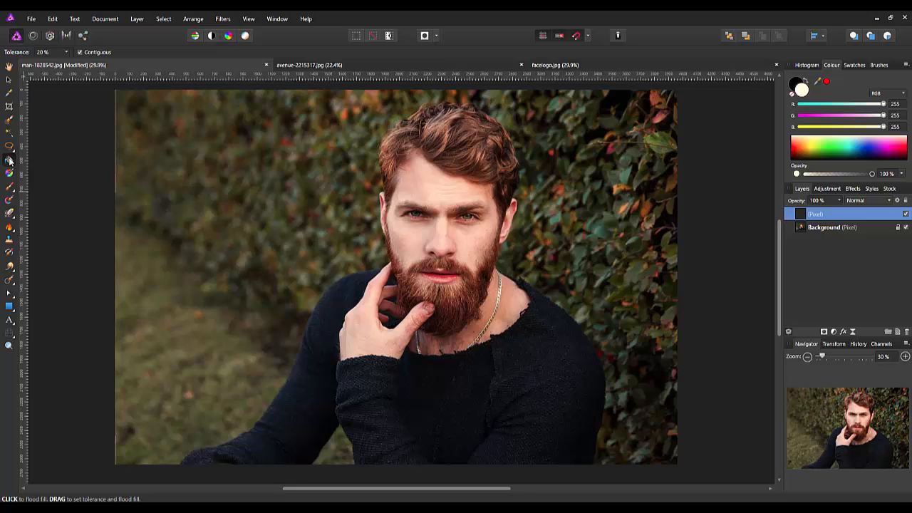
click(282, 216)
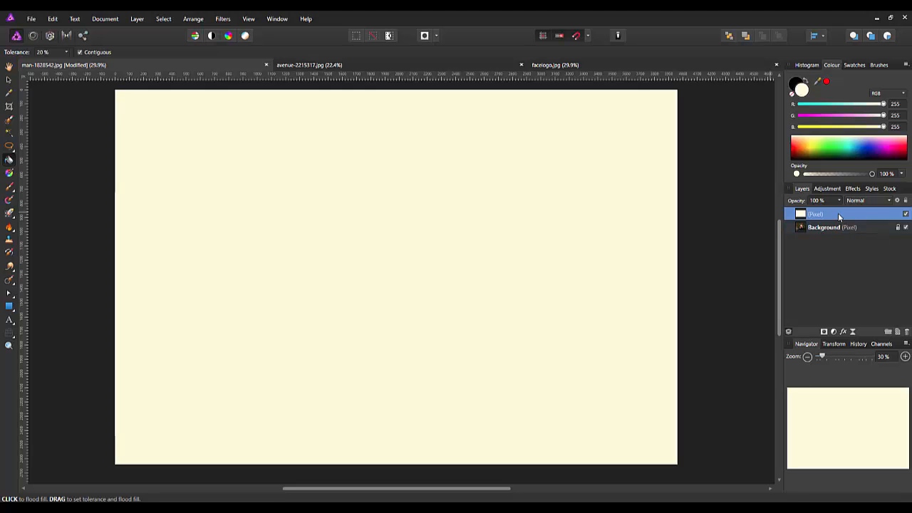
Move the off-white pixel layer below the Background layer, lock it, and make Background the active layer
drag(840, 216, 837, 247)
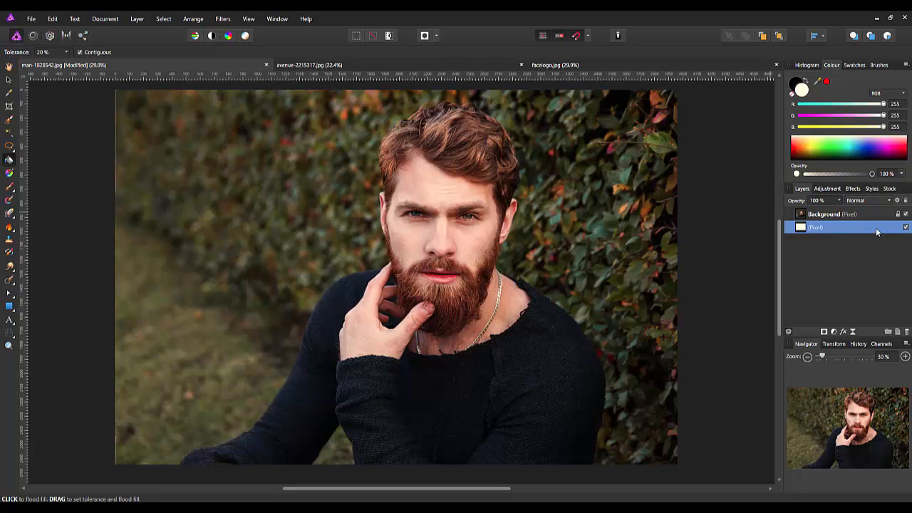
click(906, 202)
click(870, 212)
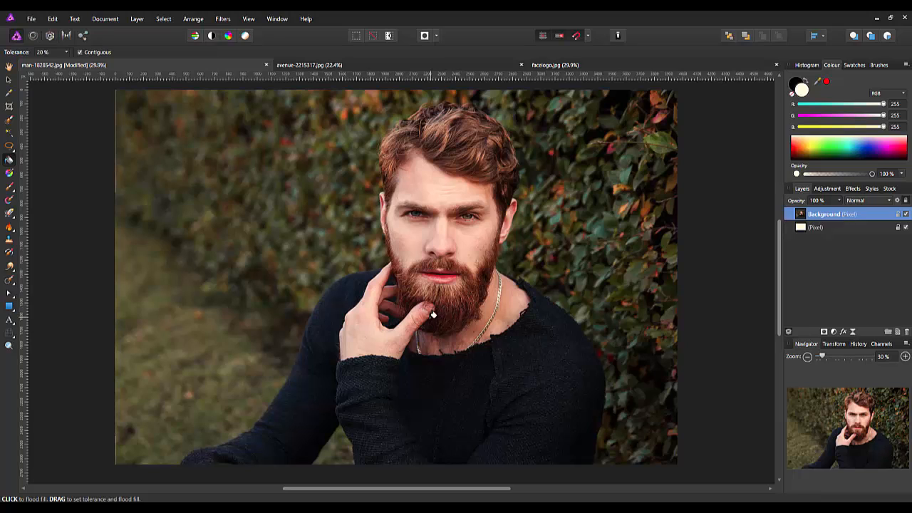
Clone beard texture over the thumb tip that overlaps the man's beard on the Background layer
click(9, 242)
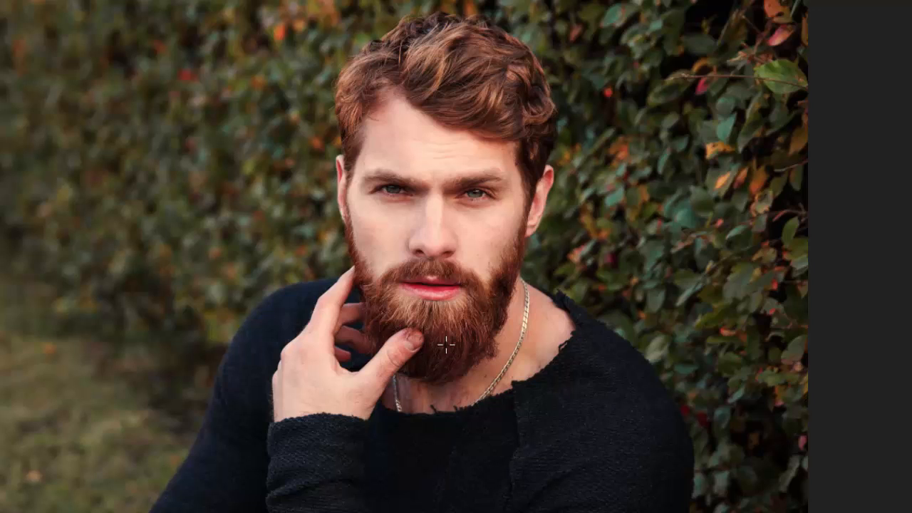
alt+click(446, 345)
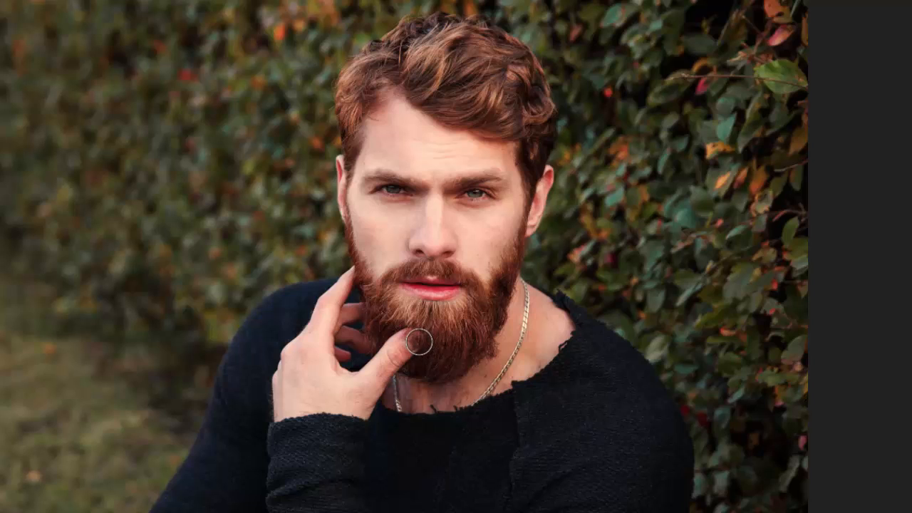
mouse_move(419, 342)
mouse_down()
mouse_move(393, 344)
mouse_move(408, 360)
mouse_move(423, 345)
mouse_move(393, 339)
mouse_move(385, 353)
mouse_move(400, 361)
mouse_move(420, 358)
mouse_move(408, 365)
mouse_move(392, 351)
mouse_move(396, 358)
mouse_move(416, 355)
mouse_move(393, 339)
mouse_move(418, 354)
mouse_move(389, 330)
mouse_move(396, 364)
mouse_move(448, 373)
mouse_move(462, 334)
mouse_move(401, 360)
mouse_move(430, 339)
mouse_up()
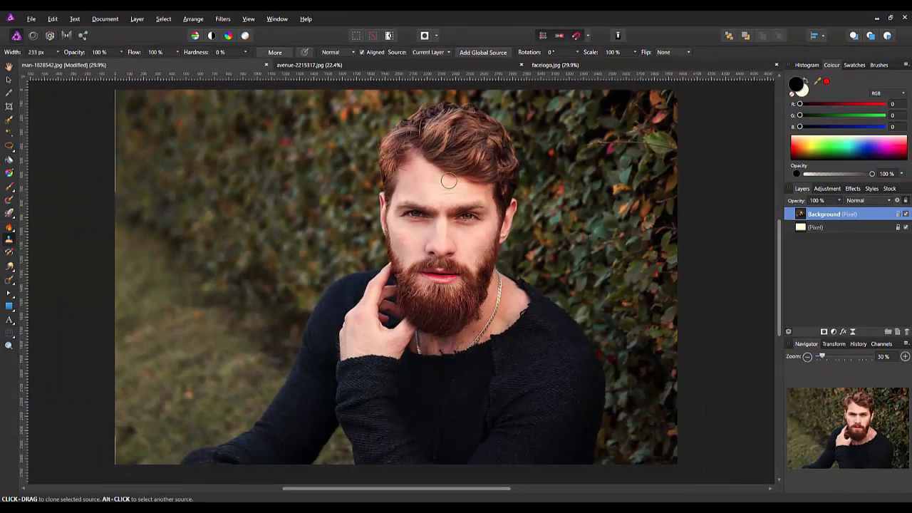
click(8, 79)
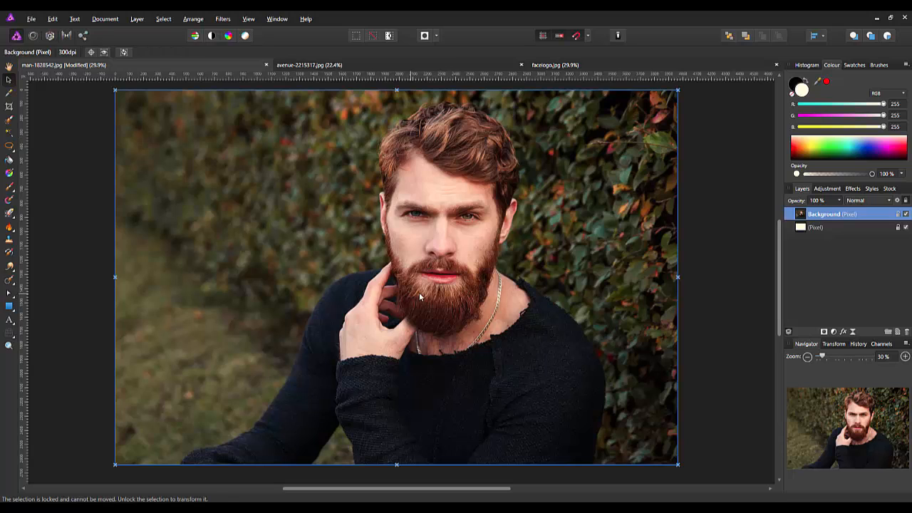
Select the man's whole head, including hair, ears and beard, with the Selection Brush
click(9, 120)
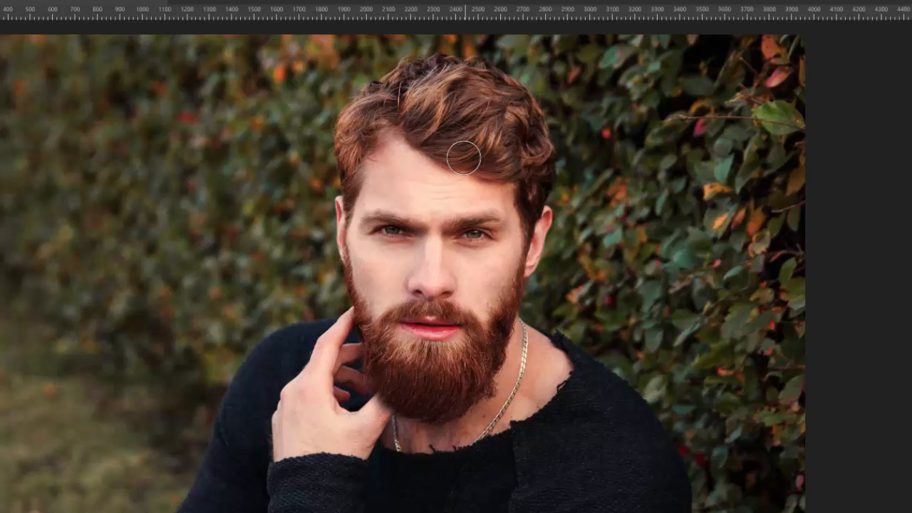
drag(447, 134, 424, 164)
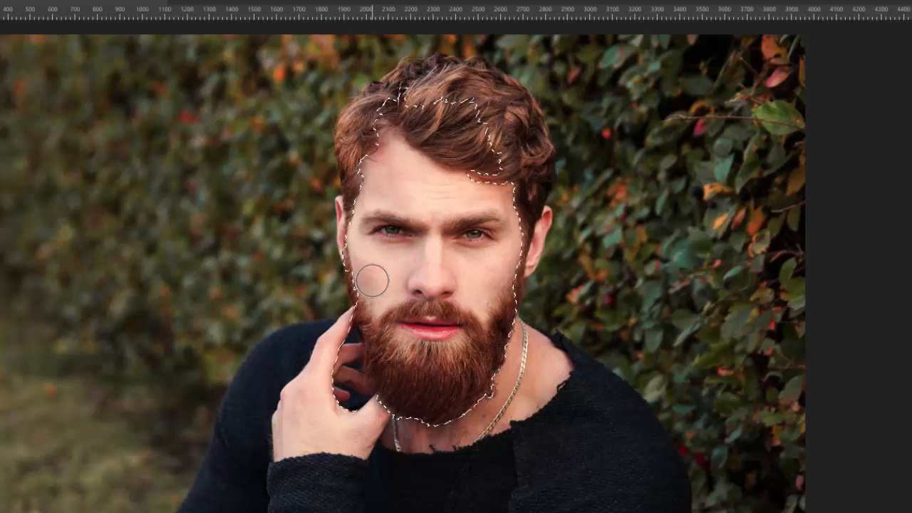
mouse_move(350, 211)
mouse_down()
mouse_move(362, 113)
mouse_move(391, 109)
mouse_move(425, 72)
mouse_move(487, 116)
mouse_move(478, 98)
mouse_move(488, 98)
mouse_move(518, 128)
mouse_move(527, 236)
mouse_move(506, 264)
mouse_move(502, 300)
mouse_move(458, 373)
mouse_up()
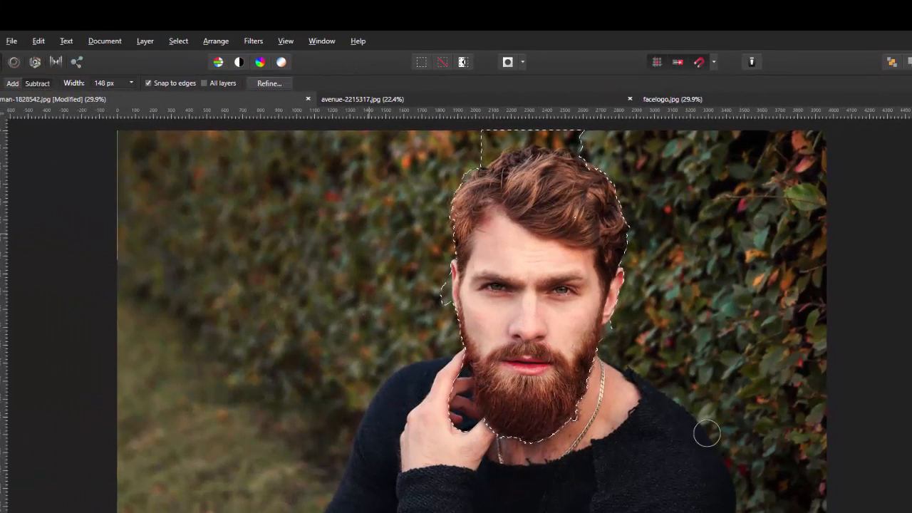
Reduce the selection brush width to 47.5 px and subtract the background patch below the ear on the image's right side
scroll(710, 423, up, 5)
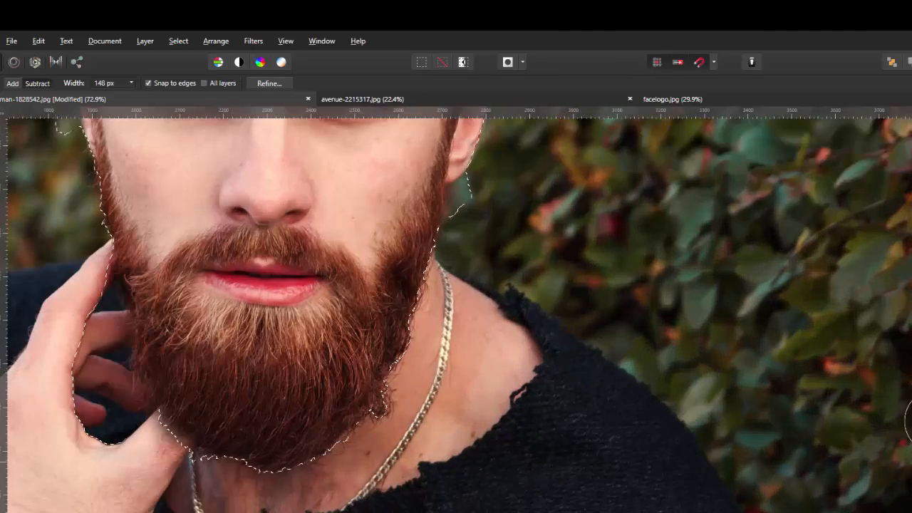
scroll(456, 309, up, 3)
scroll(438, 427, up, 5)
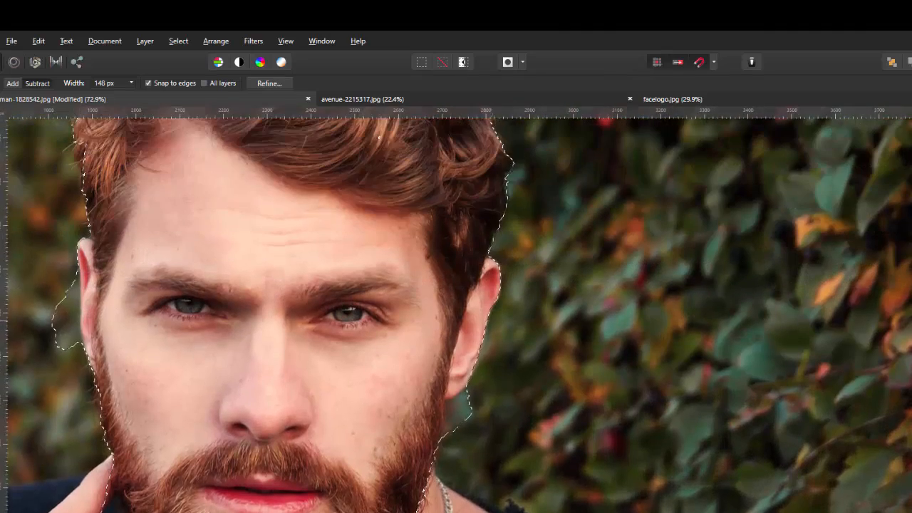
key(bracketleft)
key(bracketleft)
key(bracketleft)
key(bracketleft)
key(bracketleft)
key(bracketleft)
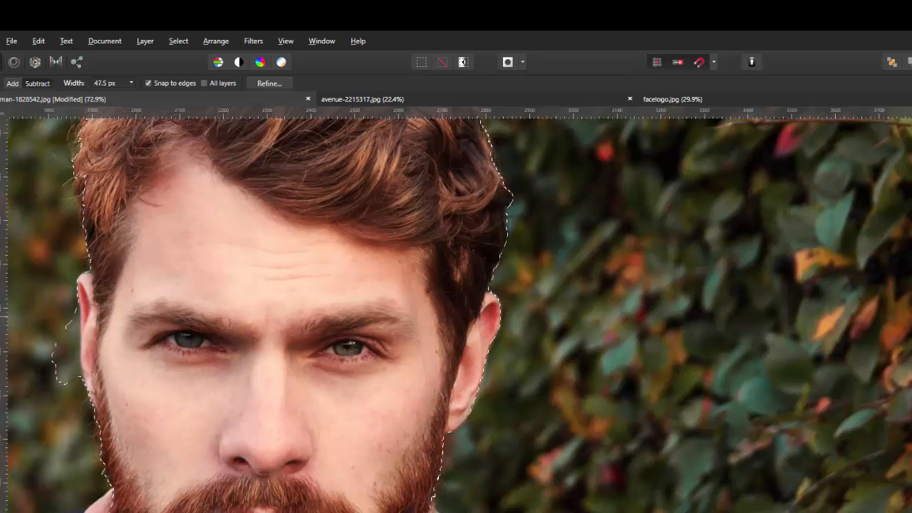
Subtract the background above the hair from the selection, following the hairline up to the image's top edge
scroll(379, 406, up, 6)
scroll(560, 333, up, 4)
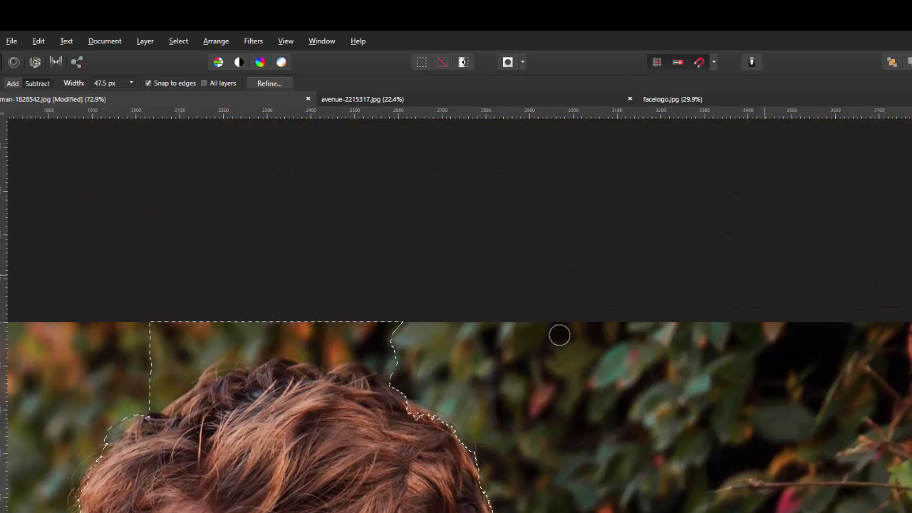
mouse_move(406, 332)
mouse_down()
mouse_move(387, 366)
mouse_move(245, 342)
mouse_move(199, 349)
mouse_move(130, 387)
mouse_move(78, 452)
mouse_move(139, 481)
mouse_up()
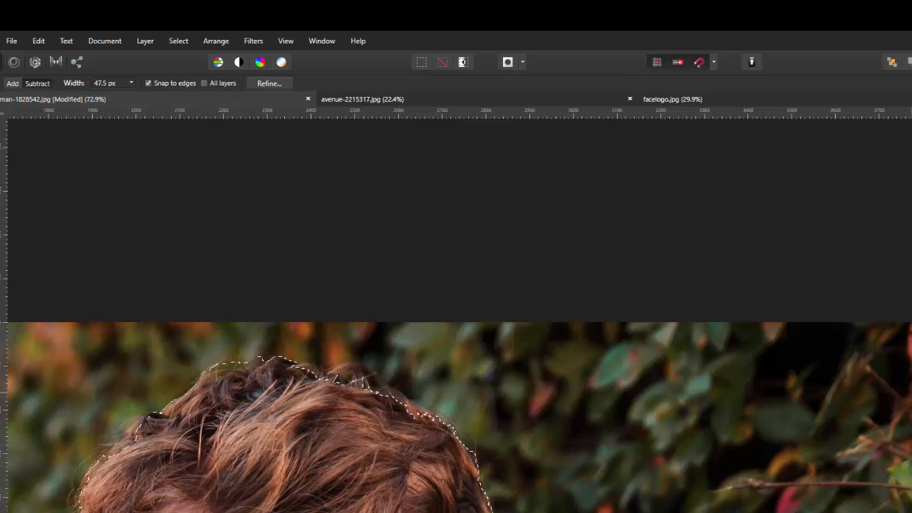
Subtract the background patch beside the ear on the image's left side from the head selection
scroll(139, 482, down, 3)
scroll(139, 481, down, 7)
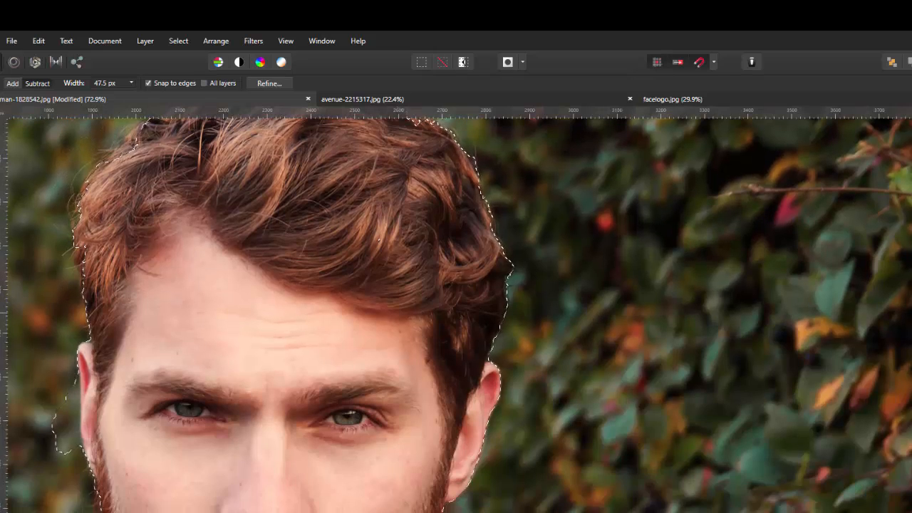
drag(52, 379, 73, 462)
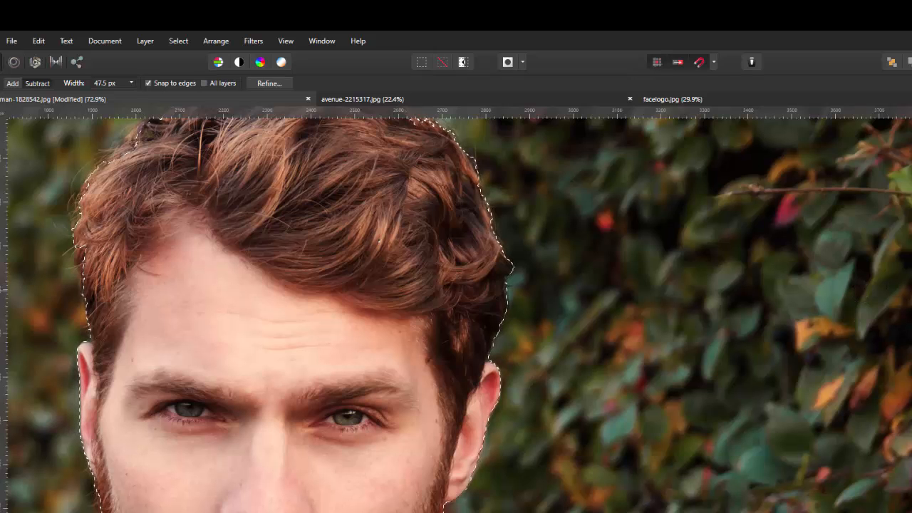
Subtract the fingers beside the beard from the selection and add the lost beard area back
scroll(456, 310, down, 5)
scroll(591, 432, down, 1)
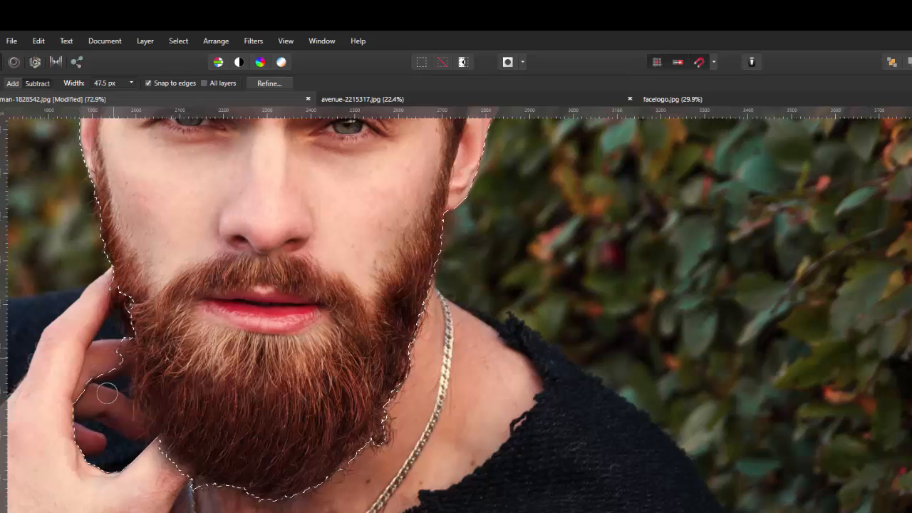
drag(107, 393, 104, 407)
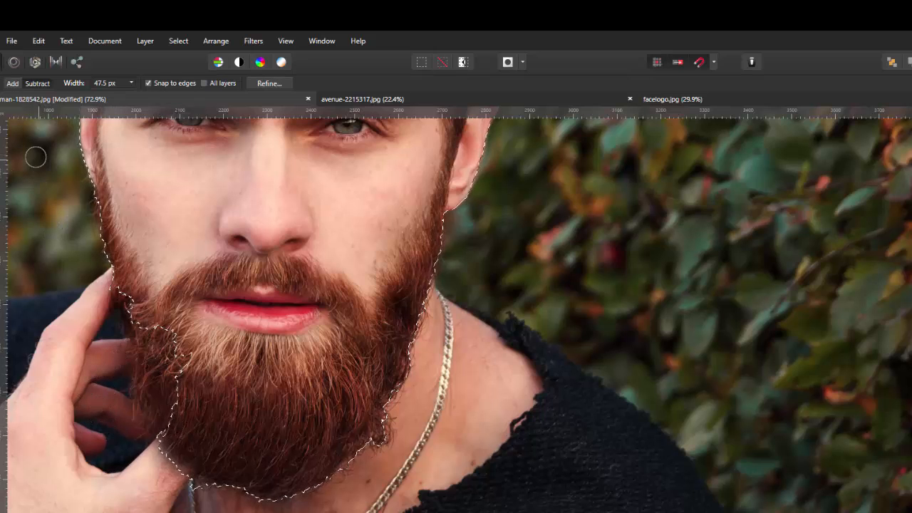
click(10, 84)
mouse_move(175, 403)
mouse_down()
mouse_move(151, 340)
mouse_move(161, 416)
mouse_up()
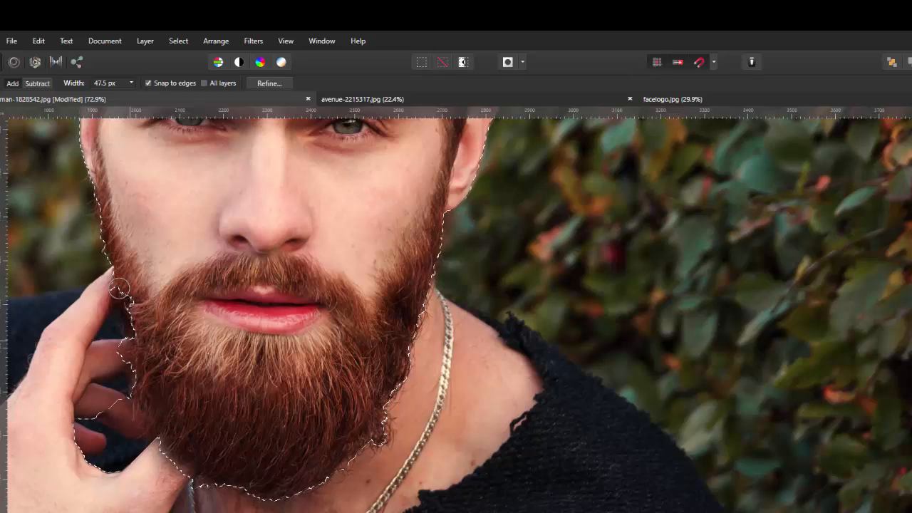
Clean up the selection edge between the fingers and the beard with a 17.9 px selection brush
click(29, 85)
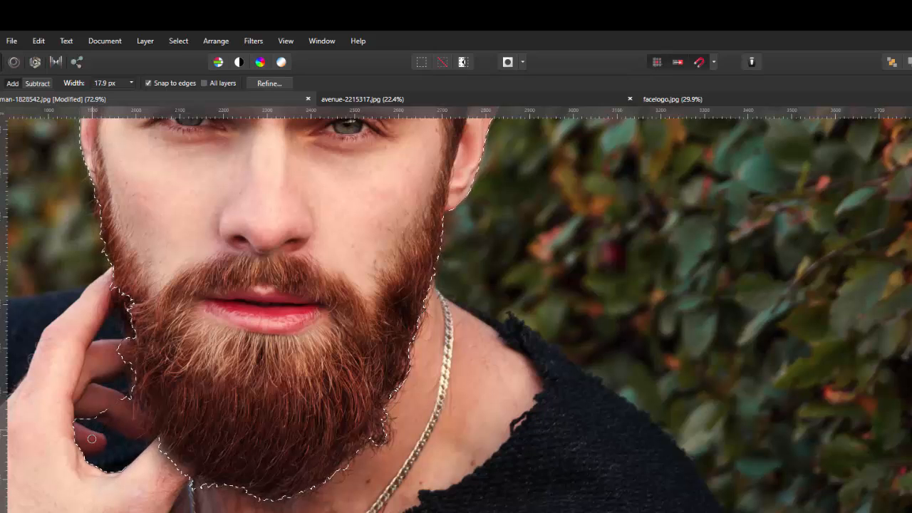
click(12, 83)
mouse_move(104, 418)
mouse_down()
mouse_move(112, 433)
mouse_move(98, 455)
mouse_up()
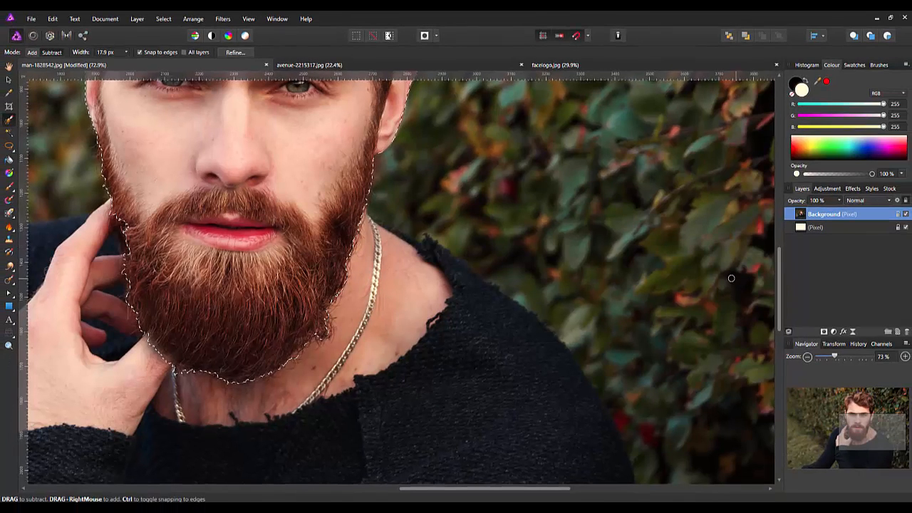
Open the selection refinement for the head and set its preview to Black and white
key(ctrl+0)
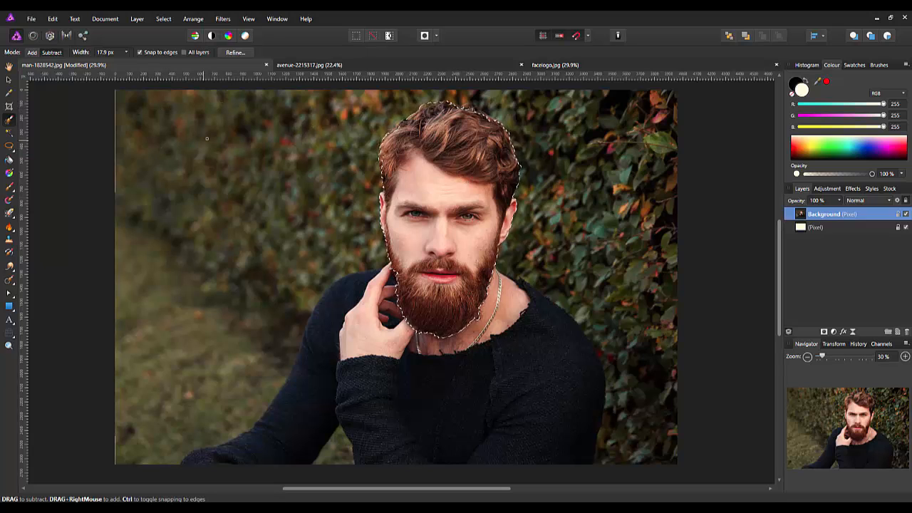
click(234, 53)
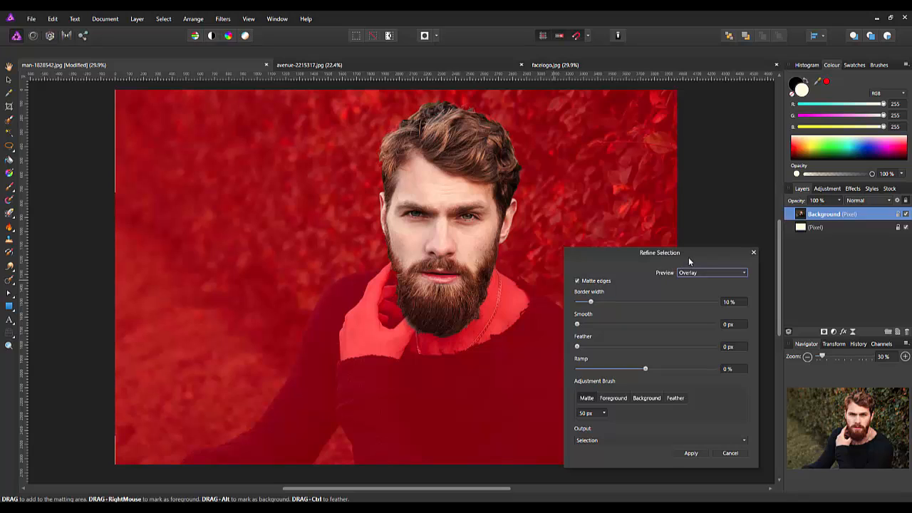
drag(691, 254, 697, 146)
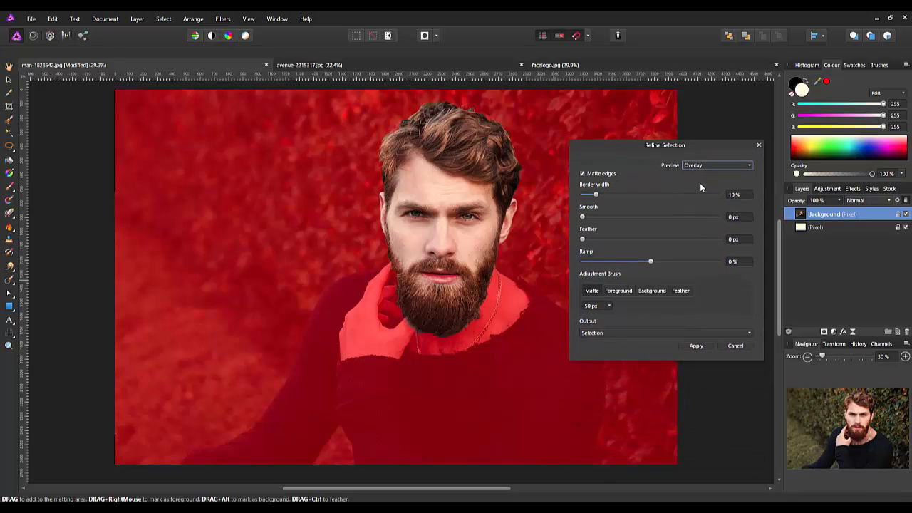
click(749, 166)
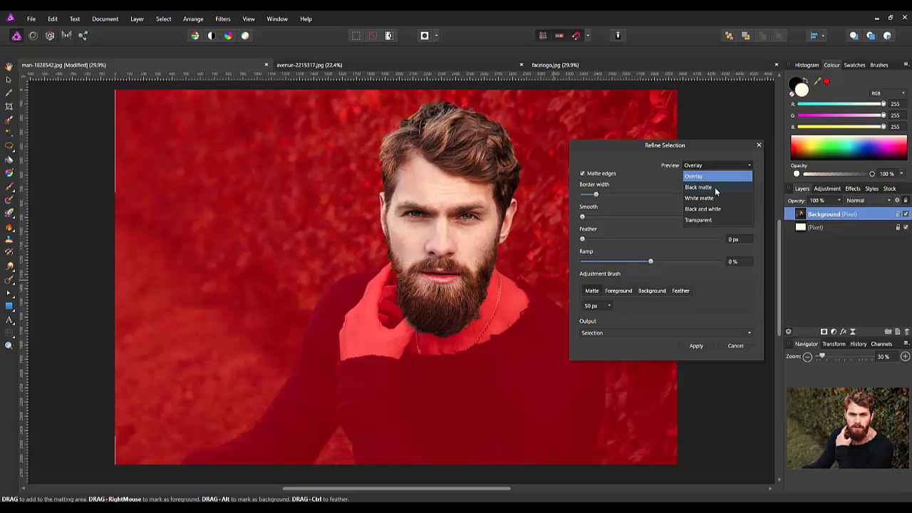
click(701, 209)
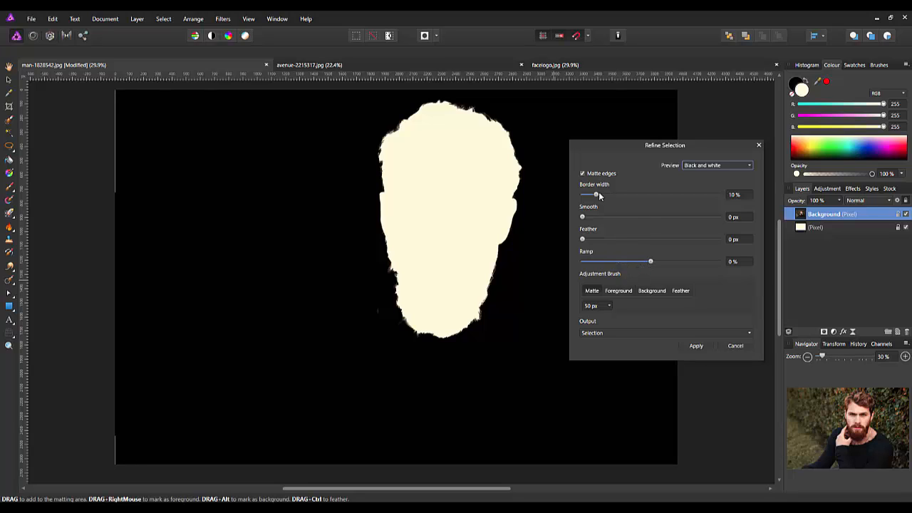
Refine the head selection with a border width of 5% and a ramp of -30%, and apply it
drag(596, 195, 592, 194)
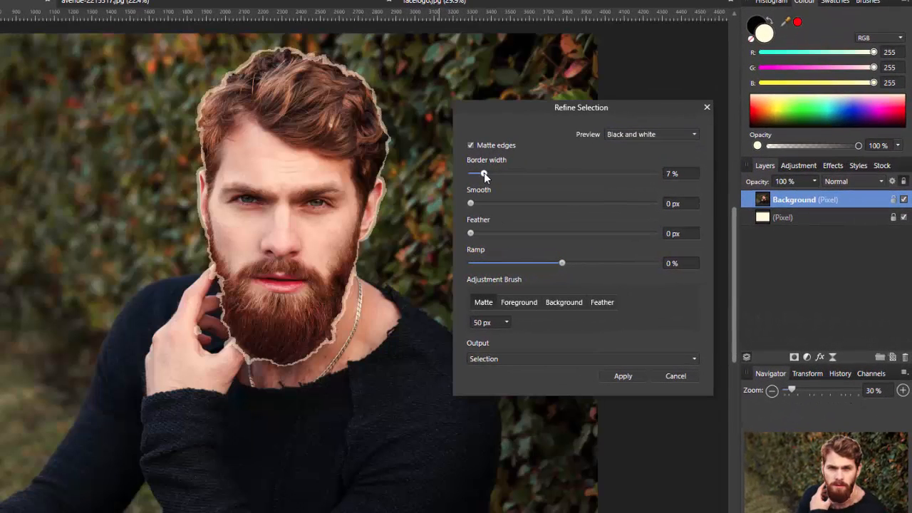
drag(484, 173, 480, 173)
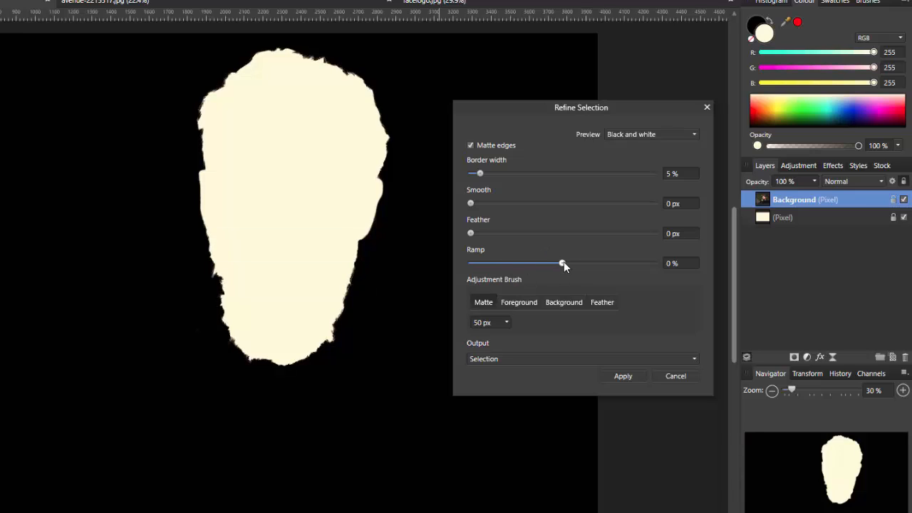
drag(564, 261, 536, 268)
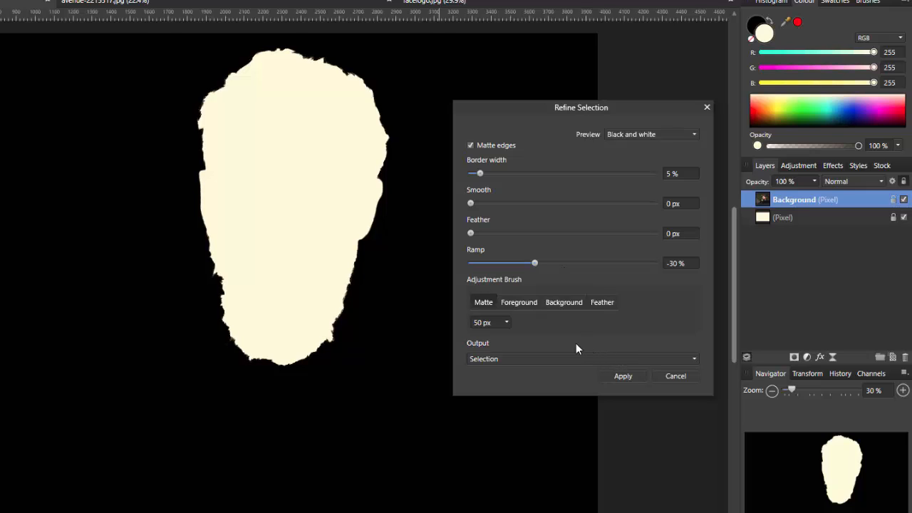
click(623, 376)
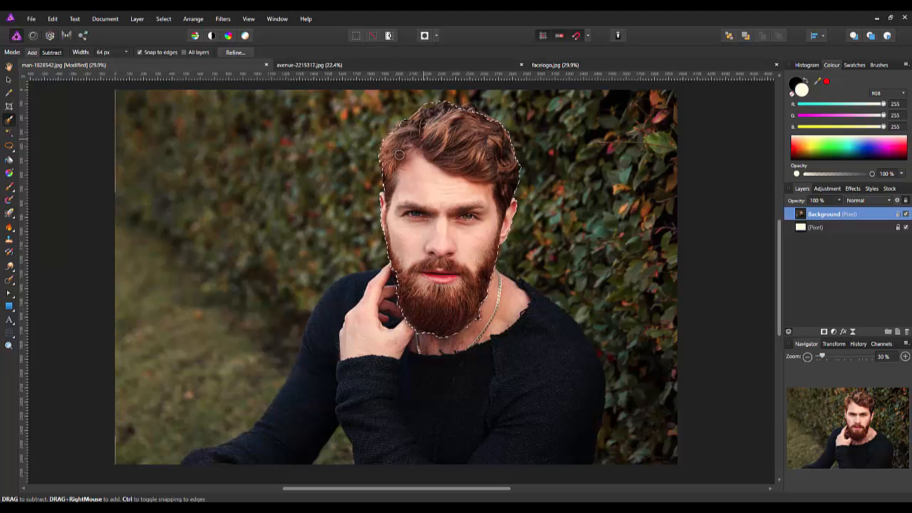
Isolate the selected head on its own layer with the original portrait layer hidden, and clear the selection
key(ctrl+j)
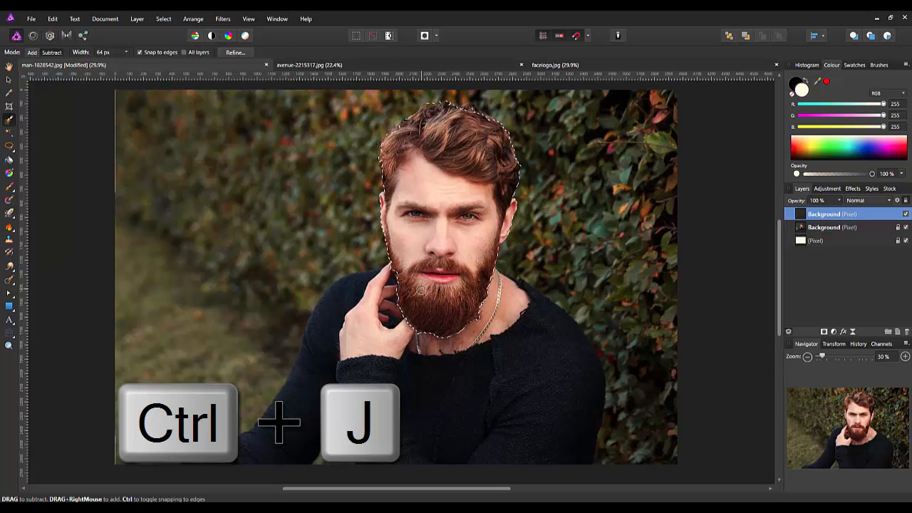
click(906, 228)
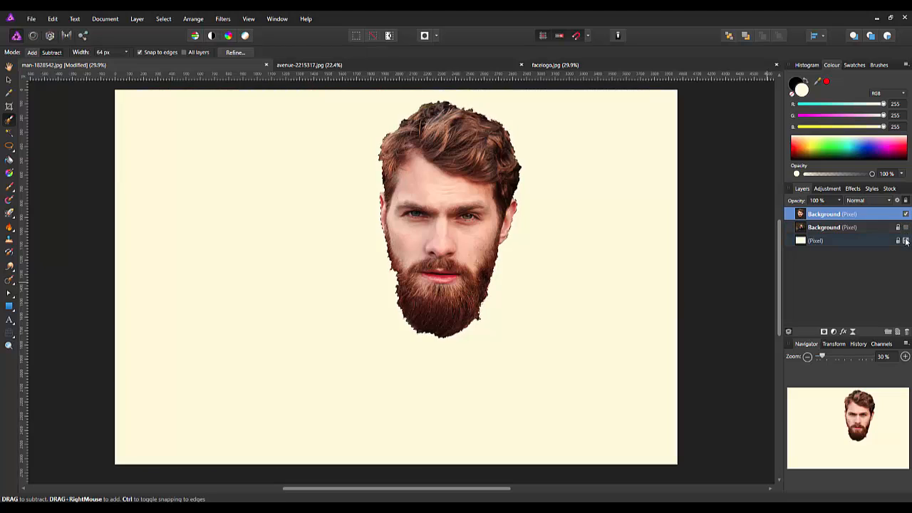
click(906, 240)
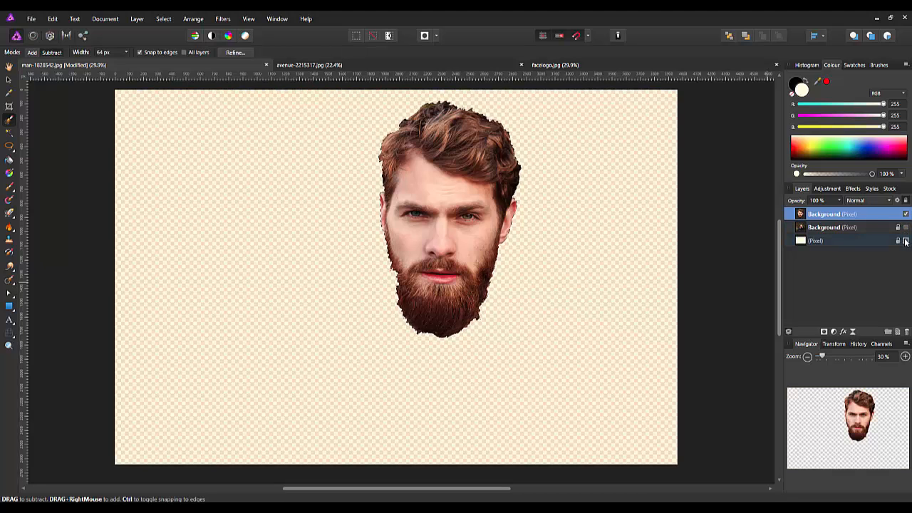
click(905, 241)
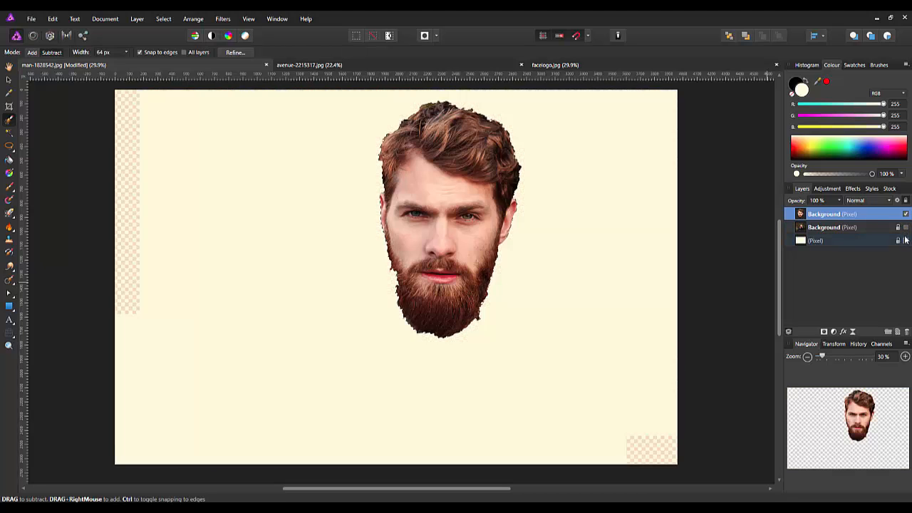
click(906, 228)
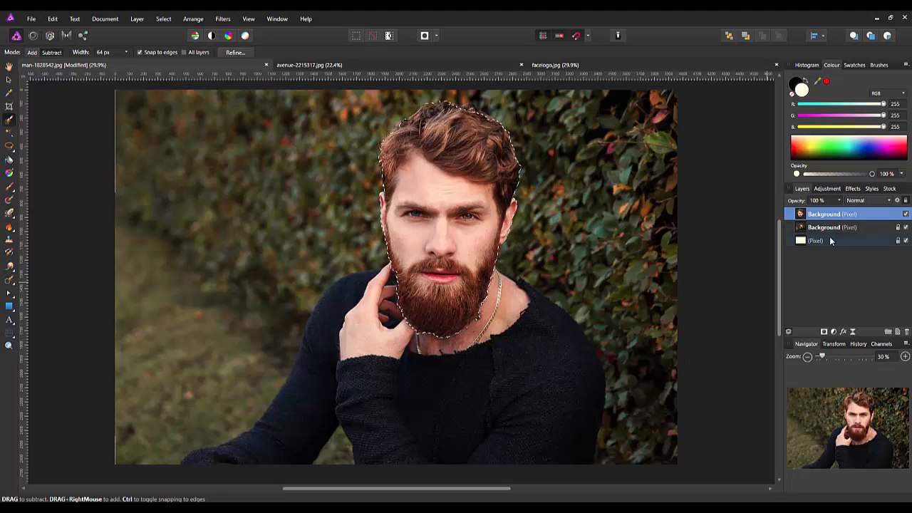
click(906, 227)
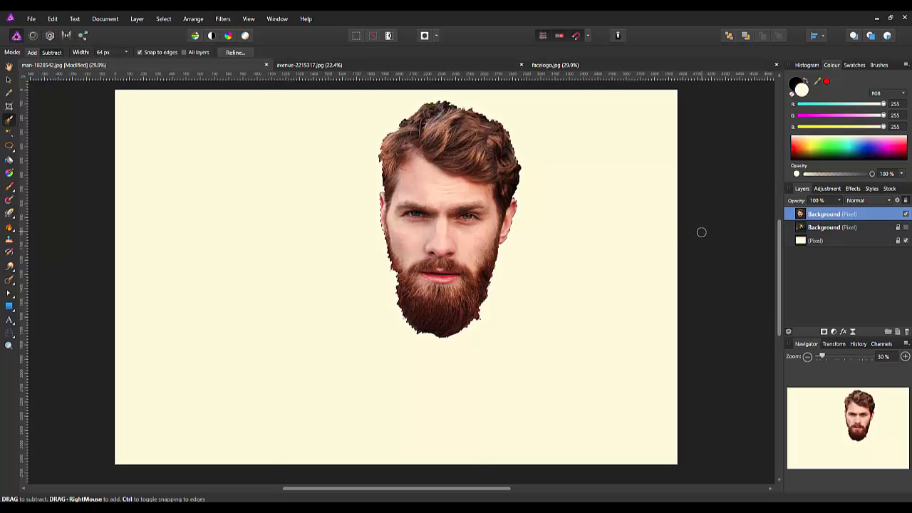
key(ctrl+d)
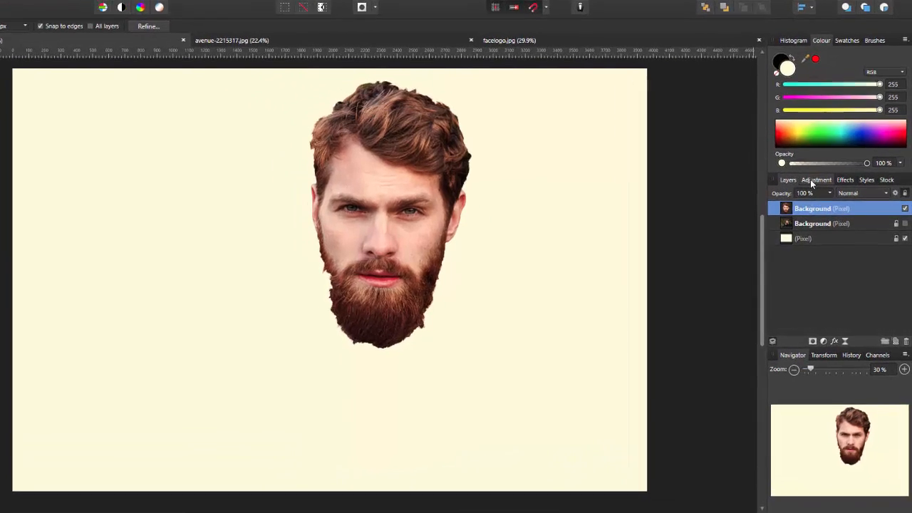
Add a Threshold adjustment above the cut-out head and set its threshold to 46%
click(827, 188)
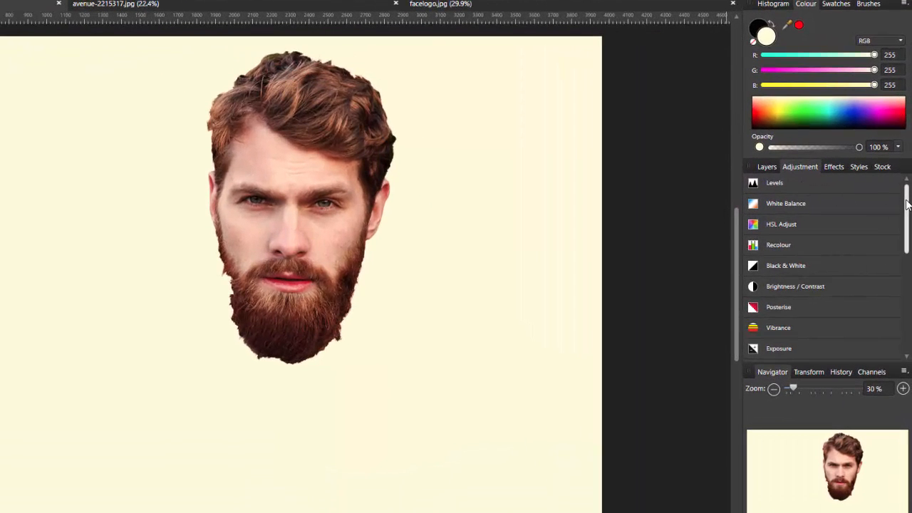
drag(907, 203, 907, 237)
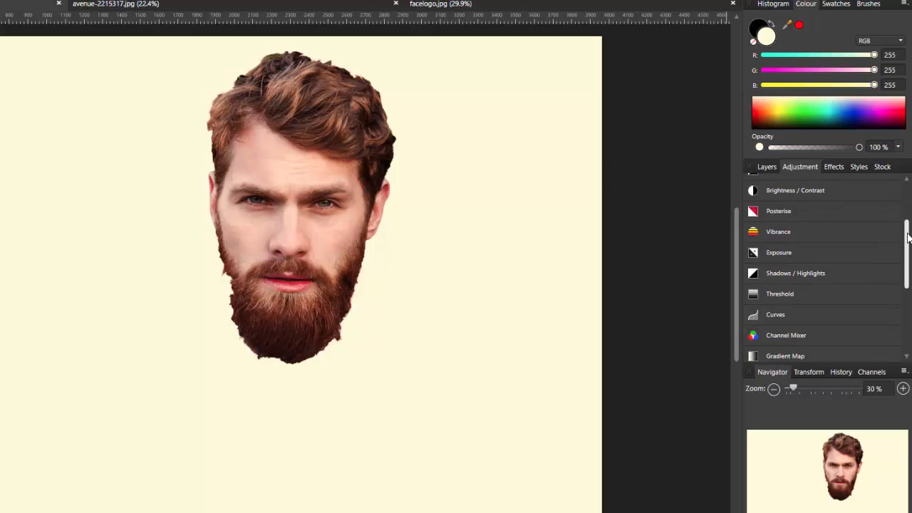
click(771, 293)
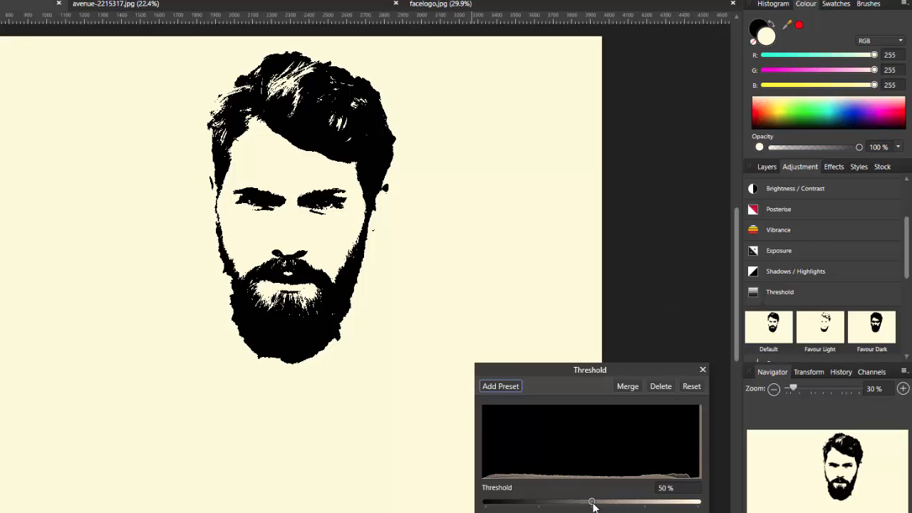
mouse_move(591, 503)
mouse_down()
mouse_move(525, 504)
mouse_move(695, 503)
mouse_move(592, 503)
mouse_up()
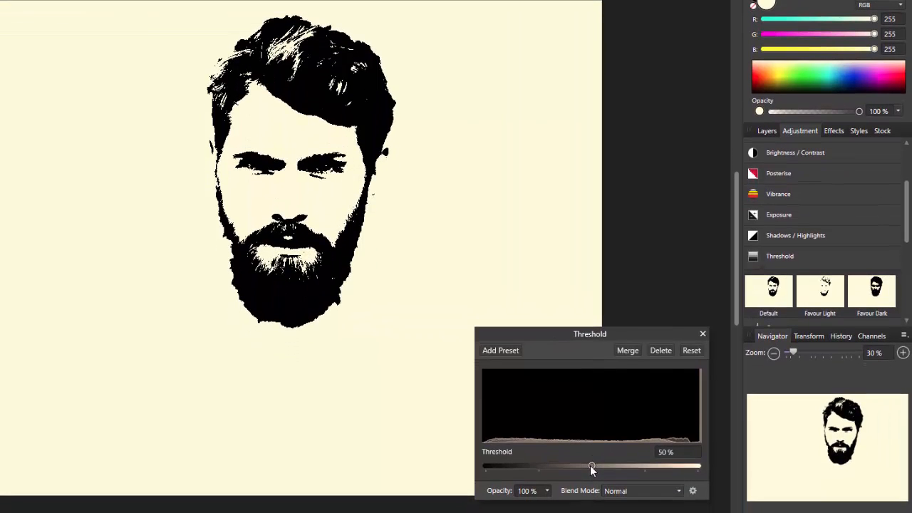
drag(590, 465, 584, 465)
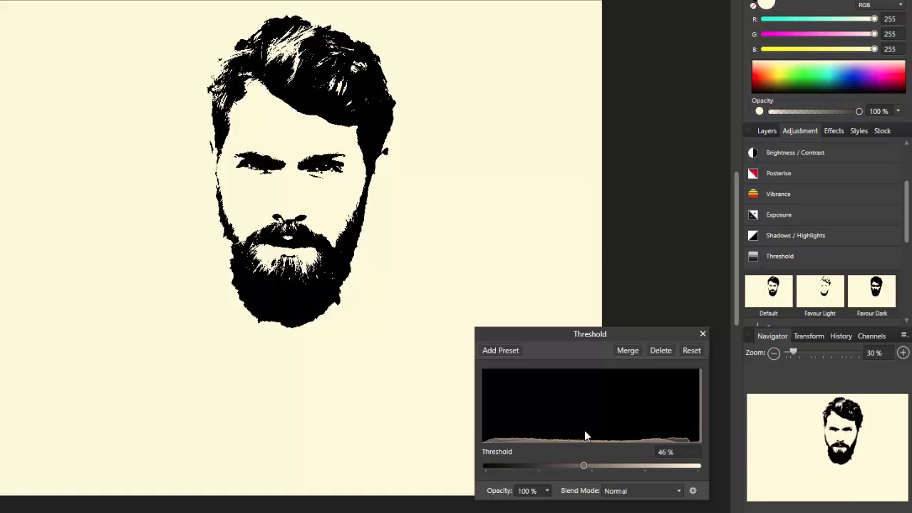
click(702, 334)
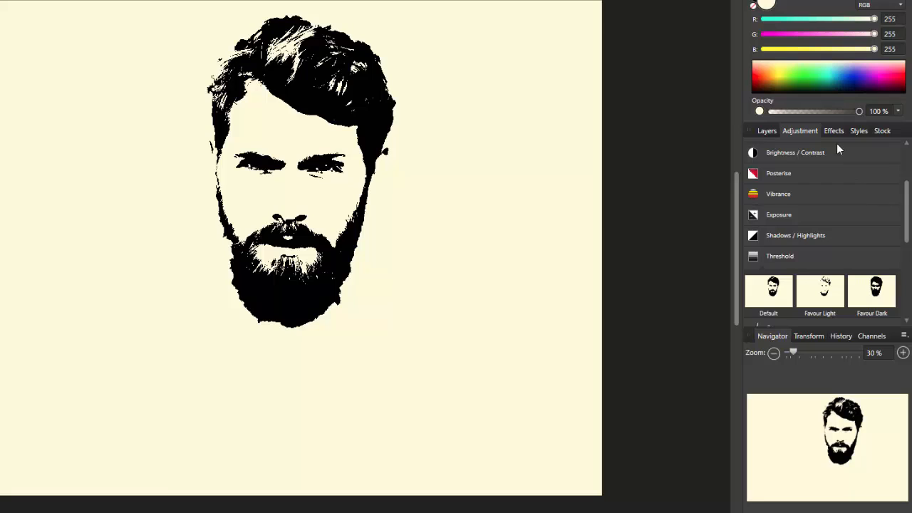
Nest the Threshold adjustment inside the cut-out head layer so it affects only the head
click(766, 131)
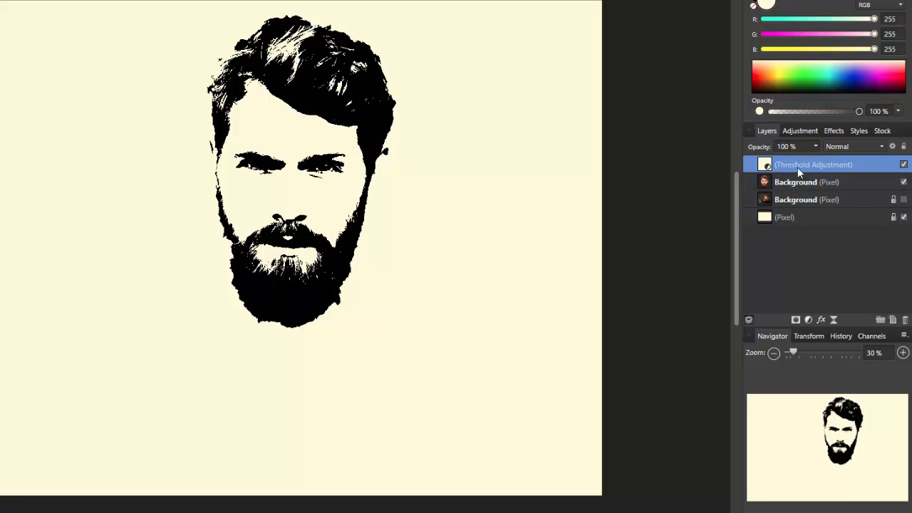
drag(824, 186, 823, 193)
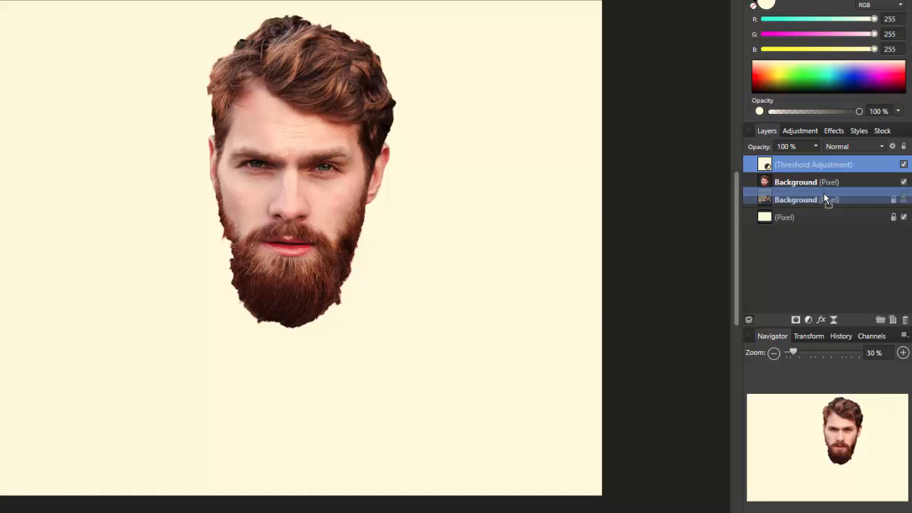
drag(823, 193, 826, 189)
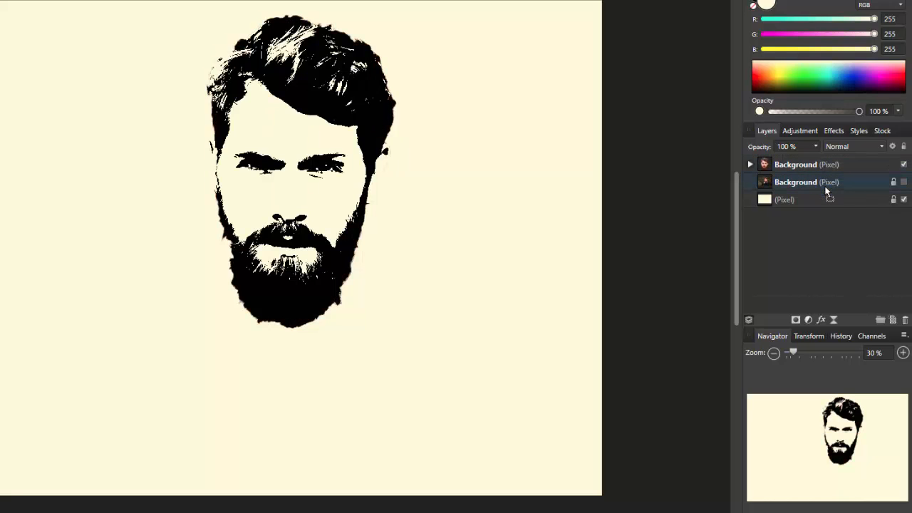
click(824, 165)
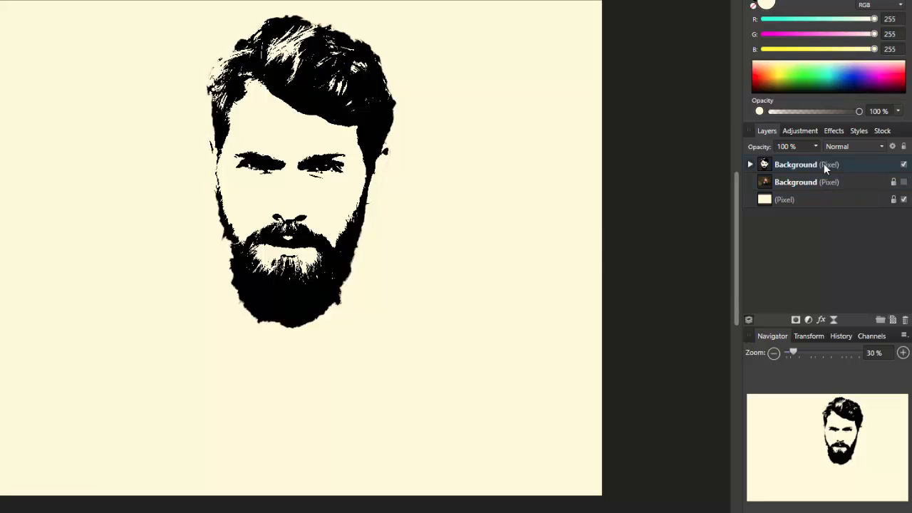
click(750, 164)
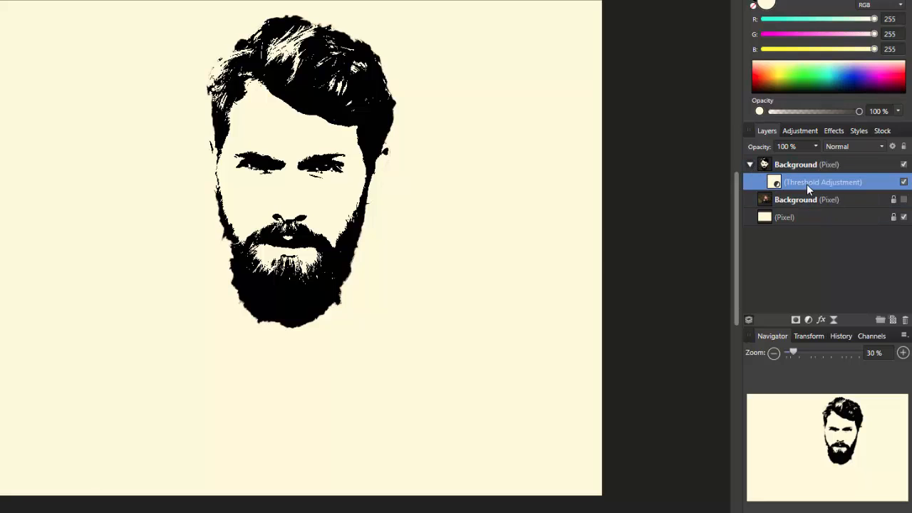
click(750, 166)
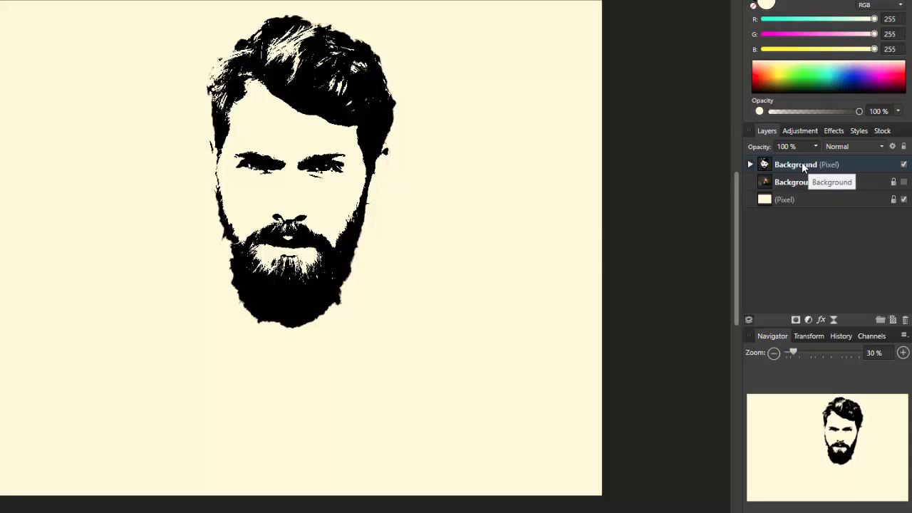
Merge the visible head into a new pixel layer with the off-white background hidden, and show the background again
click(863, 163)
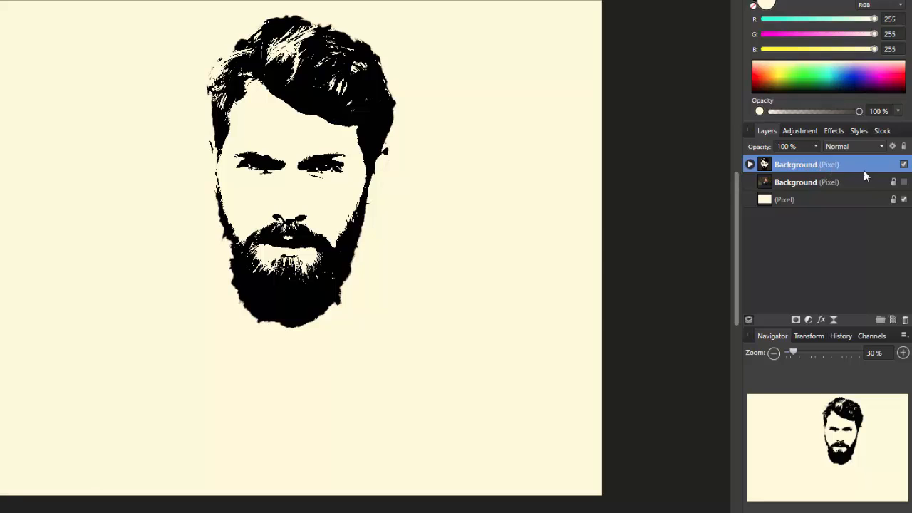
click(904, 201)
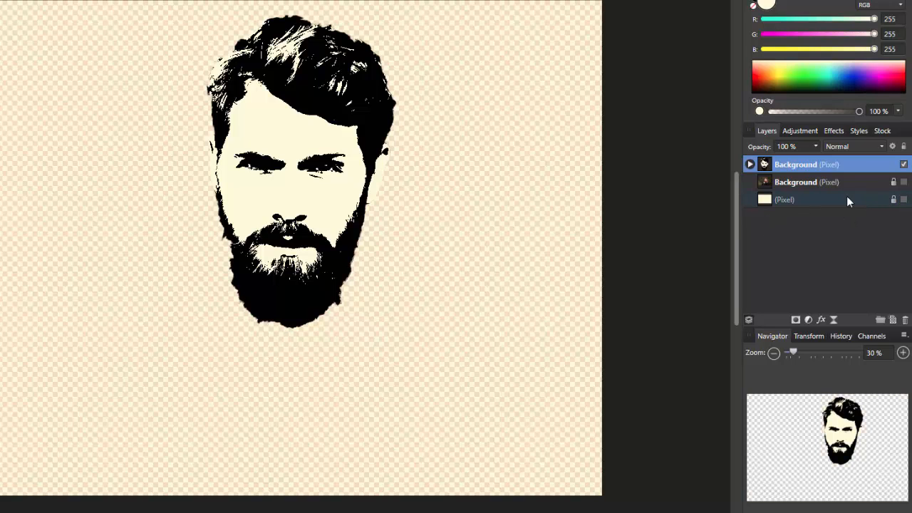
right_click(839, 164)
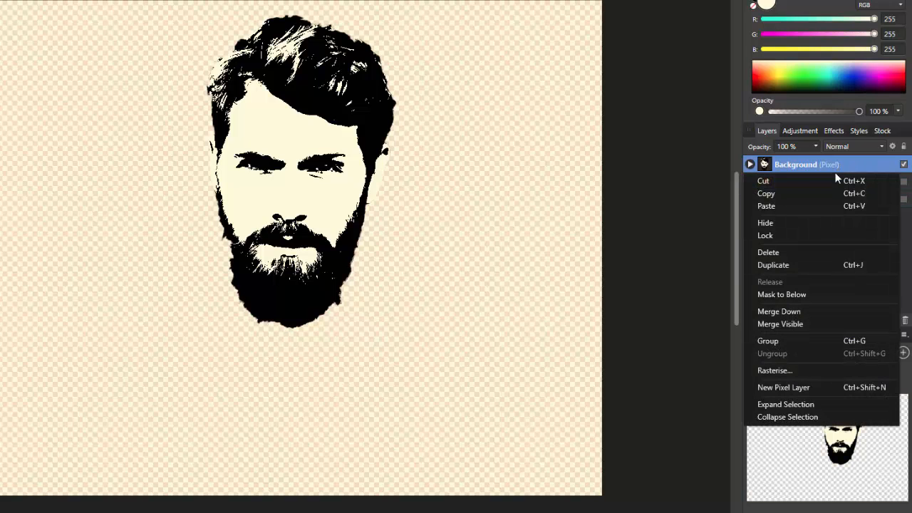
click(785, 324)
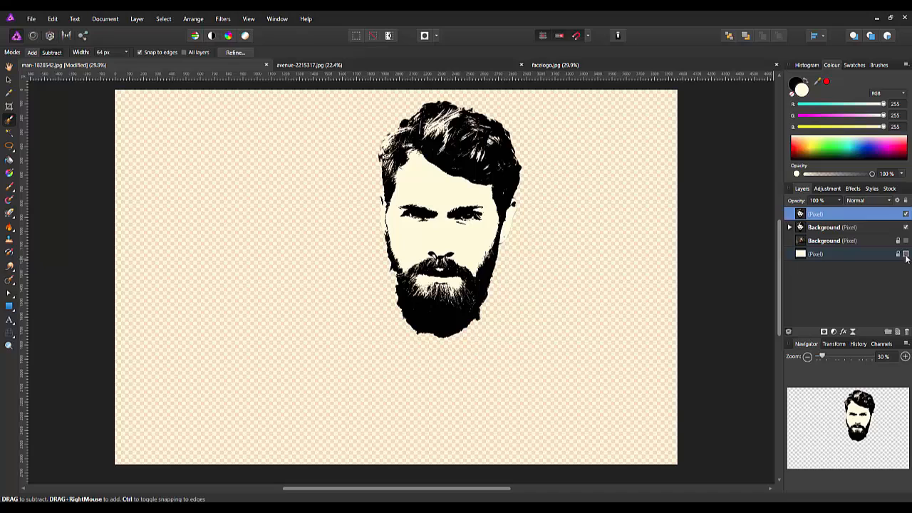
click(906, 254)
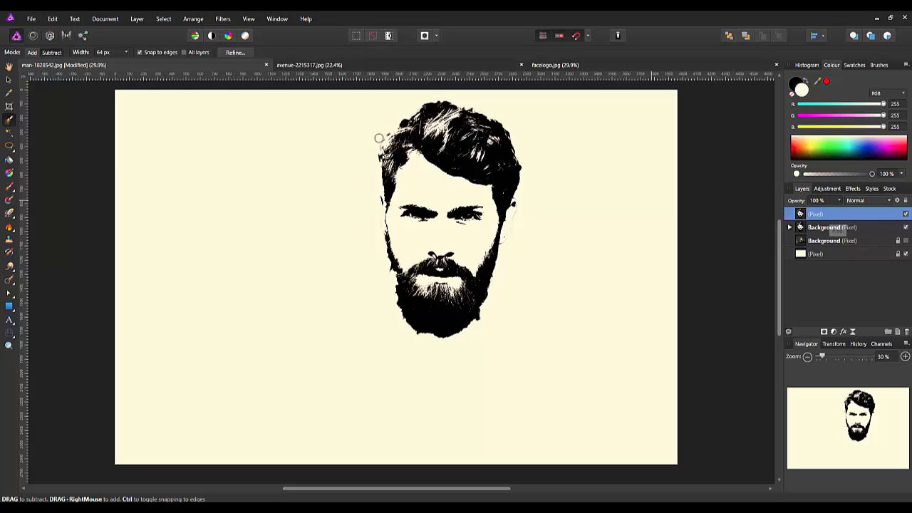
Select the black areas of the merged face by sampled colour with a 63% tolerance in the RGB Cube model
click(164, 19)
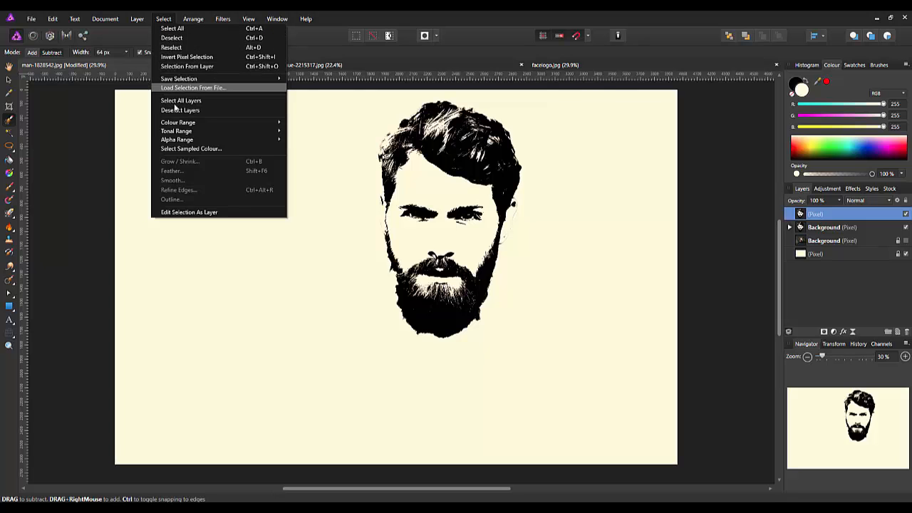
click(203, 148)
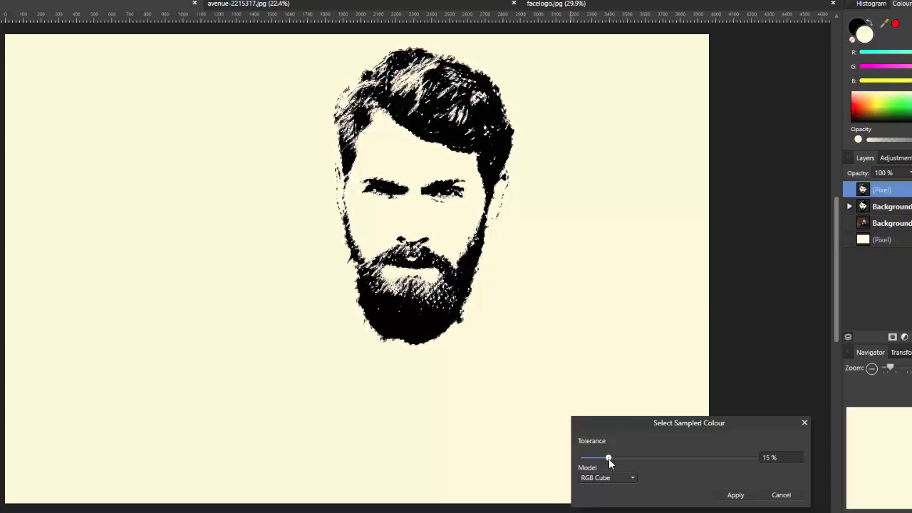
drag(608, 459, 617, 456)
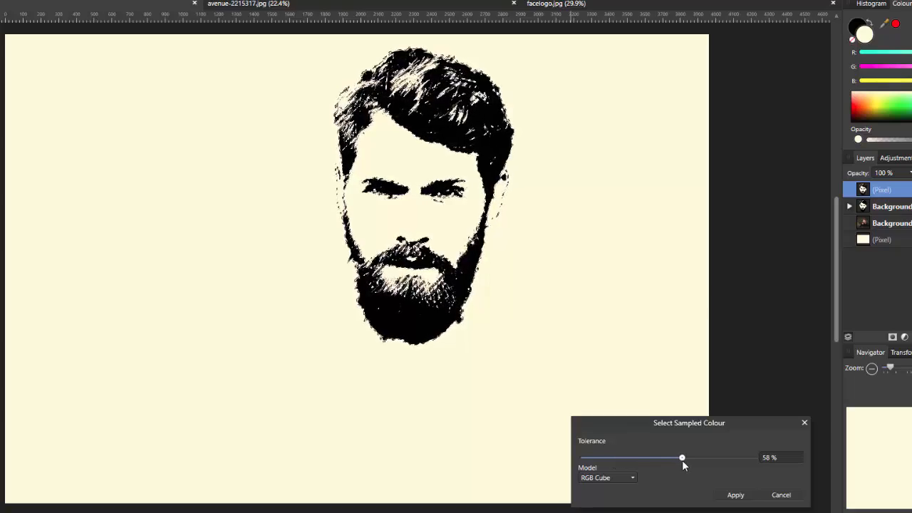
drag(684, 463, 691, 463)
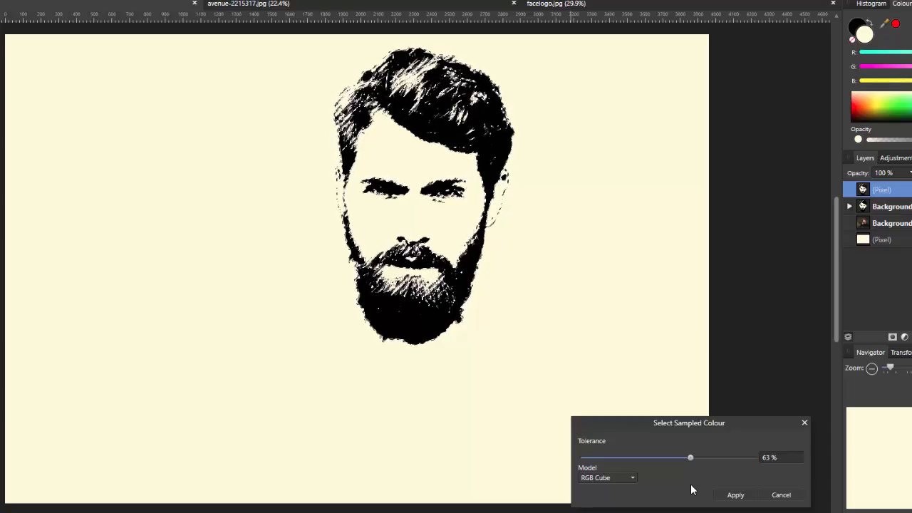
click(736, 496)
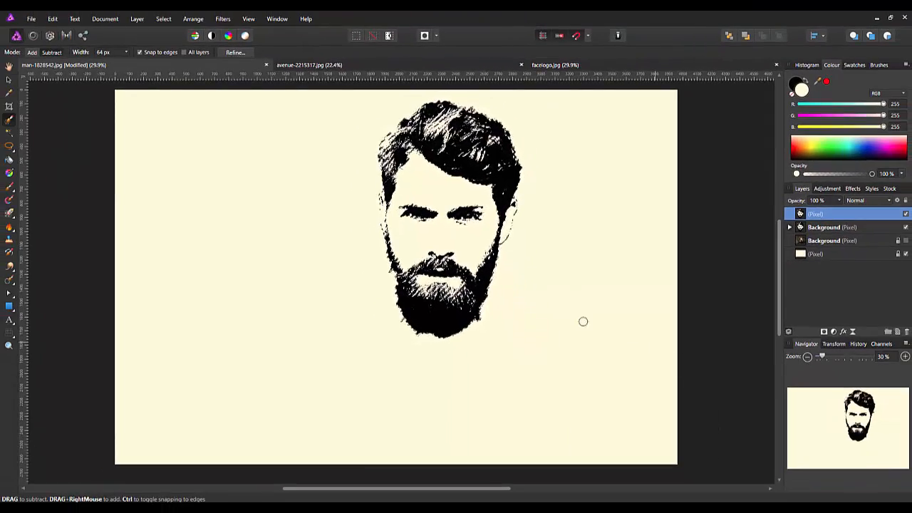
Copy the selected black areas and paste them as a new layer above the merged face
click(53, 20)
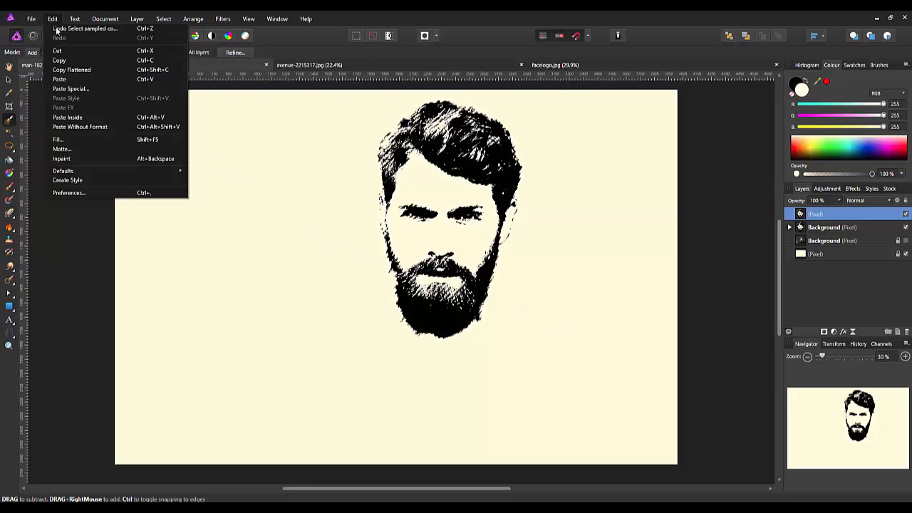
click(60, 62)
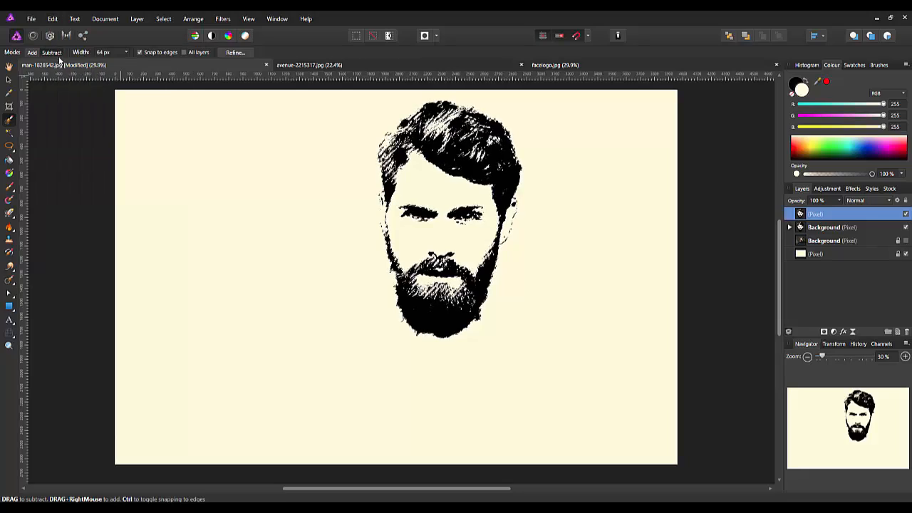
click(53, 20)
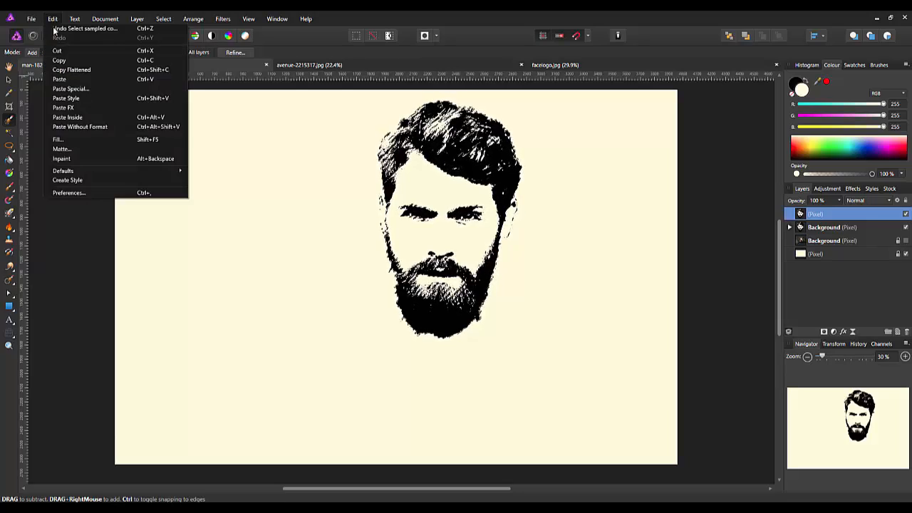
click(61, 80)
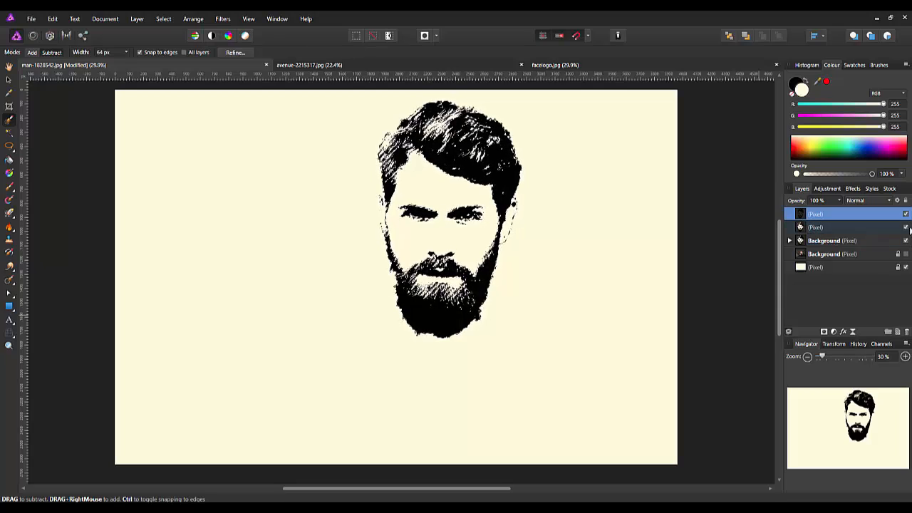
Hide the merged face layer and the thresholded head layer beneath the pasted black artwork
click(905, 227)
click(906, 228)
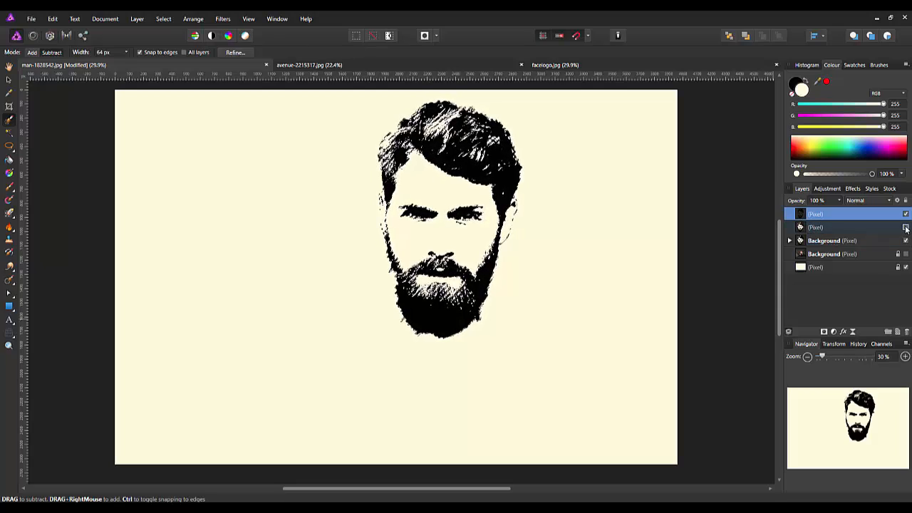
click(906, 240)
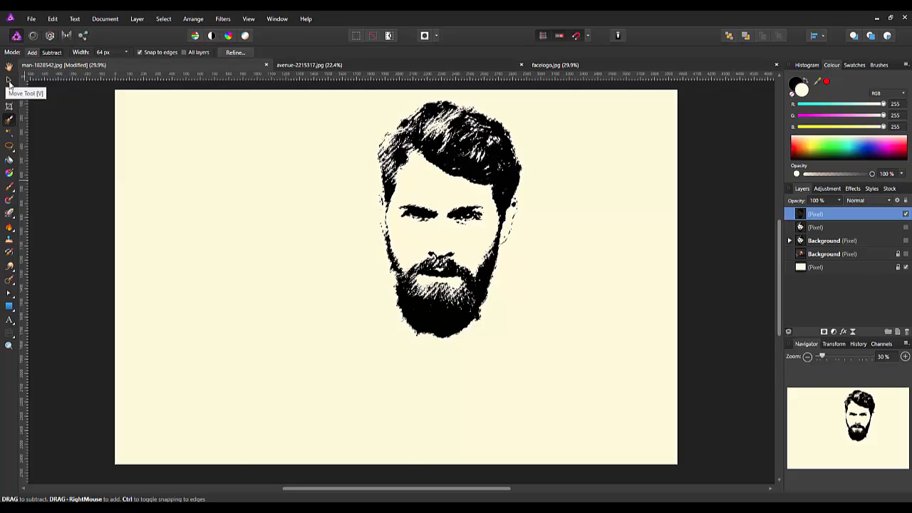
Deselect the pixel selection and move the black face artwork to the left side of the canvas, roughly centred vertically
key(ctrl+d)
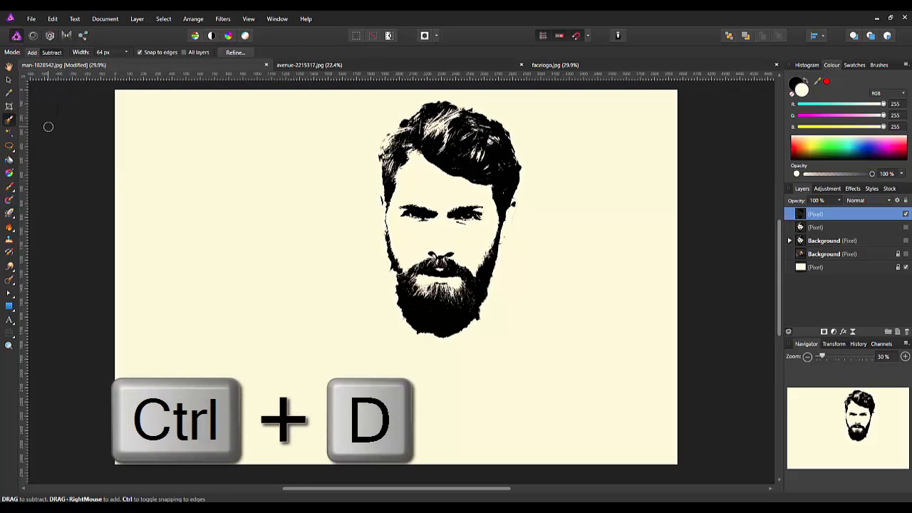
click(9, 79)
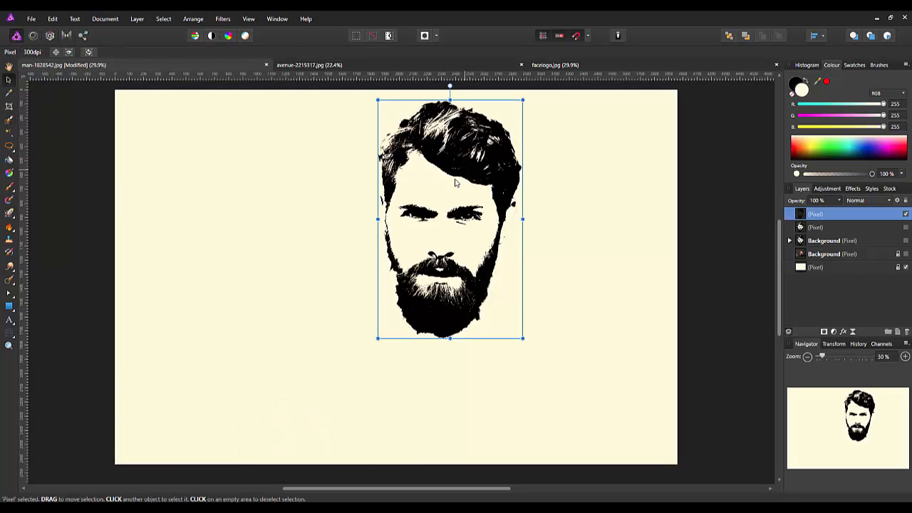
drag(454, 180, 232, 231)
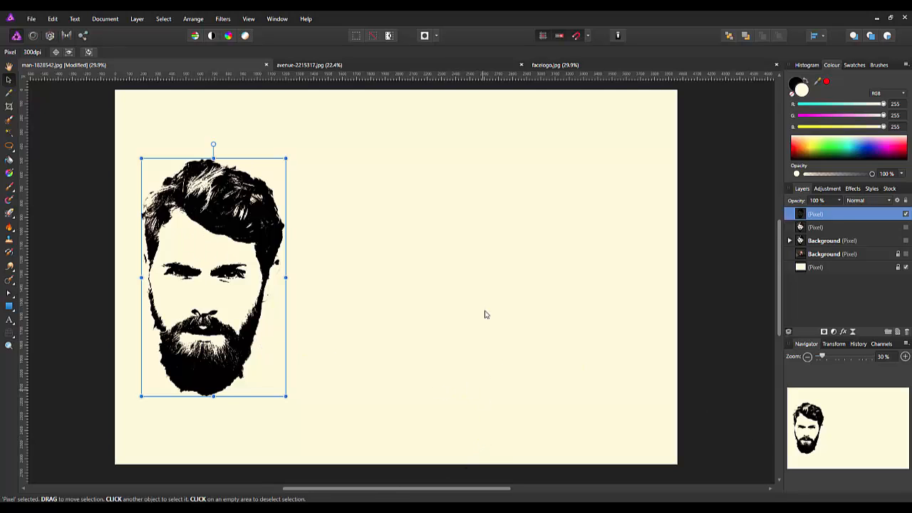
Copy the Background layer of avenue-2215317.jpg and paste it above all layers in the man-1828542.jpg document
click(358, 62)
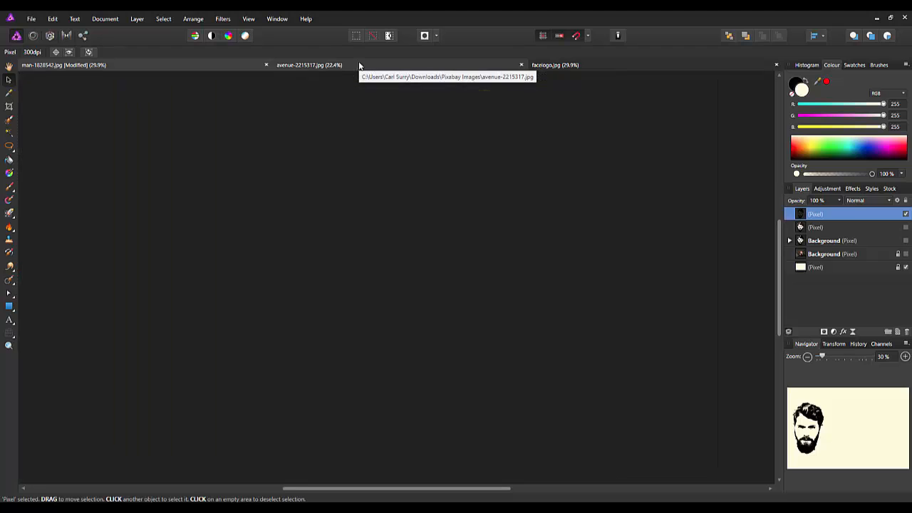
key(h)
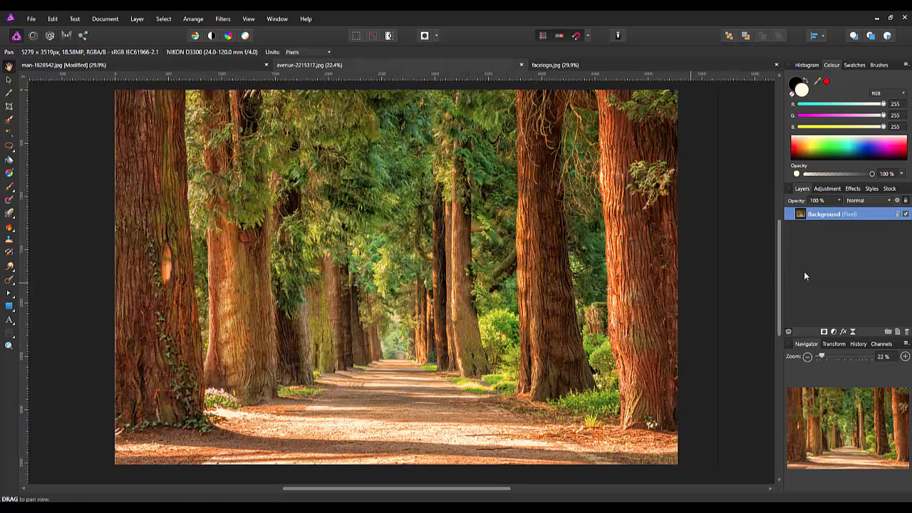
right_click(835, 216)
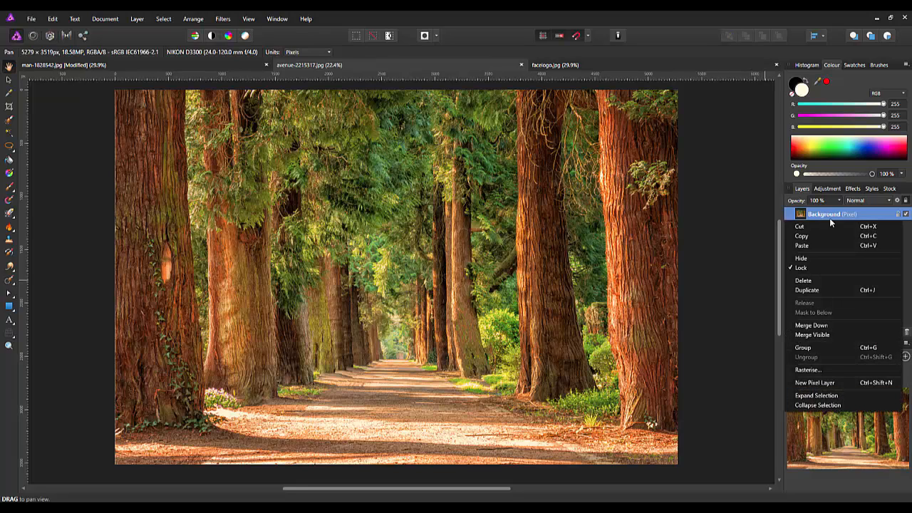
click(802, 237)
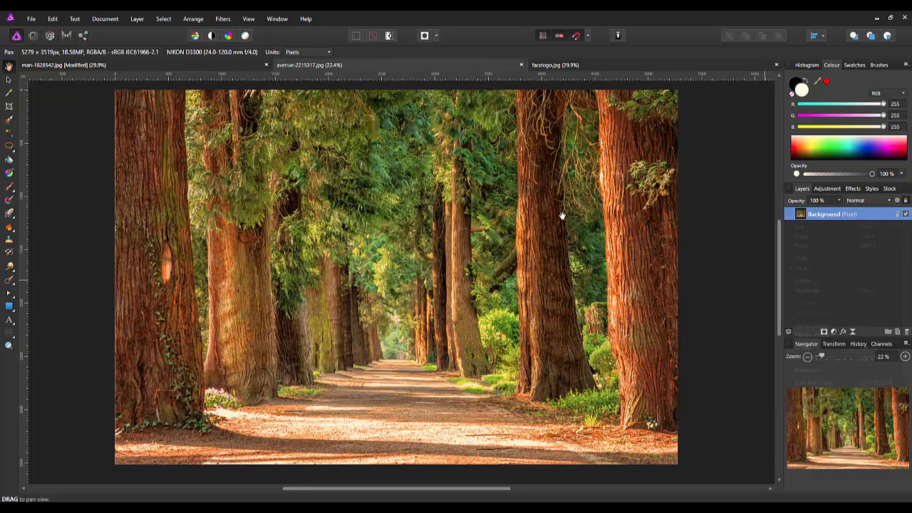
click(203, 64)
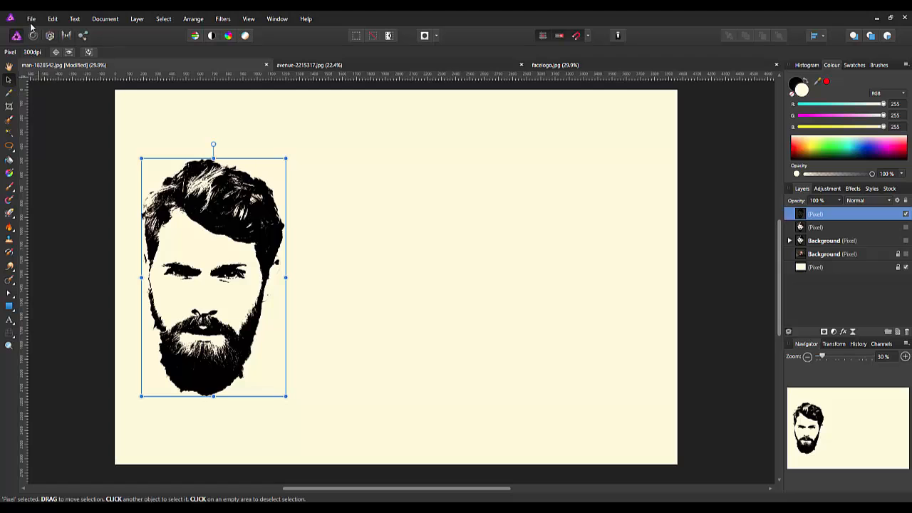
key(ctrl+d)
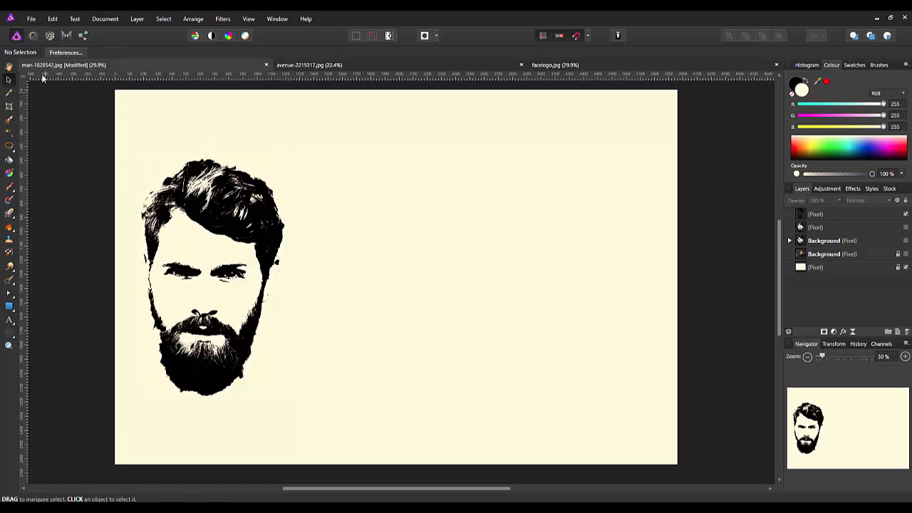
click(53, 18)
click(59, 79)
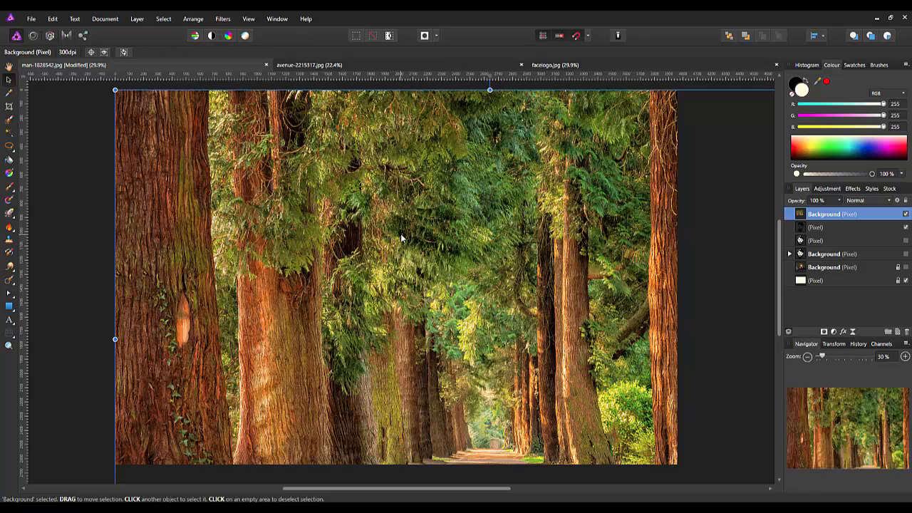
Scale the pasted avenue photo down proportionally to slightly smaller than the canvas and clip it inside the black face artwork layer
scroll(401, 240, down, 5)
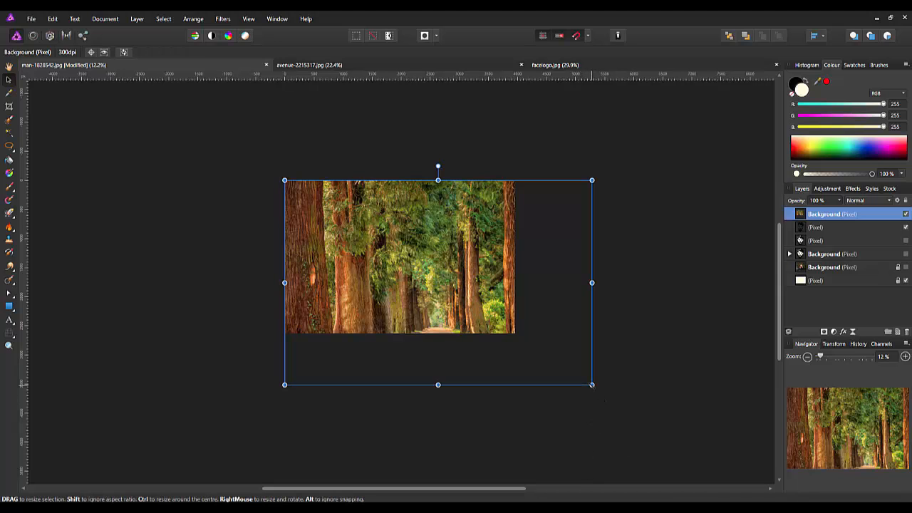
drag(591, 385, 492, 318)
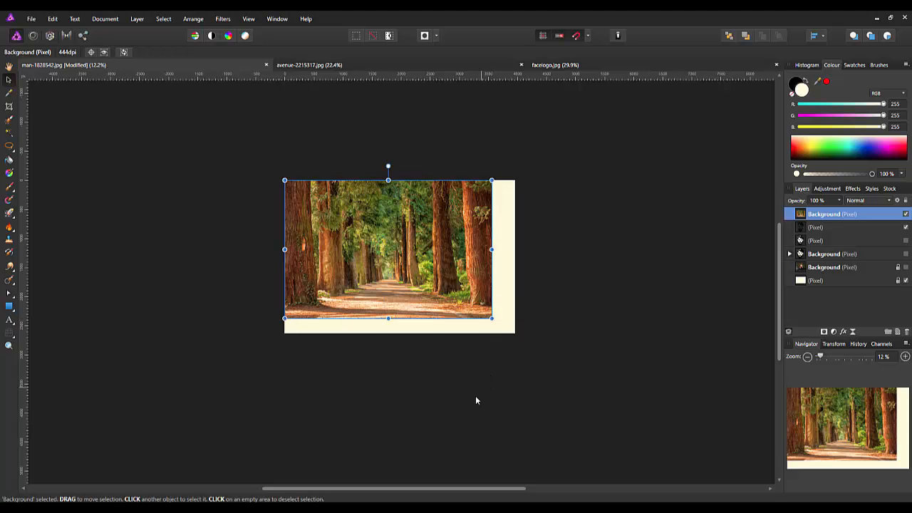
key(ctrl+0)
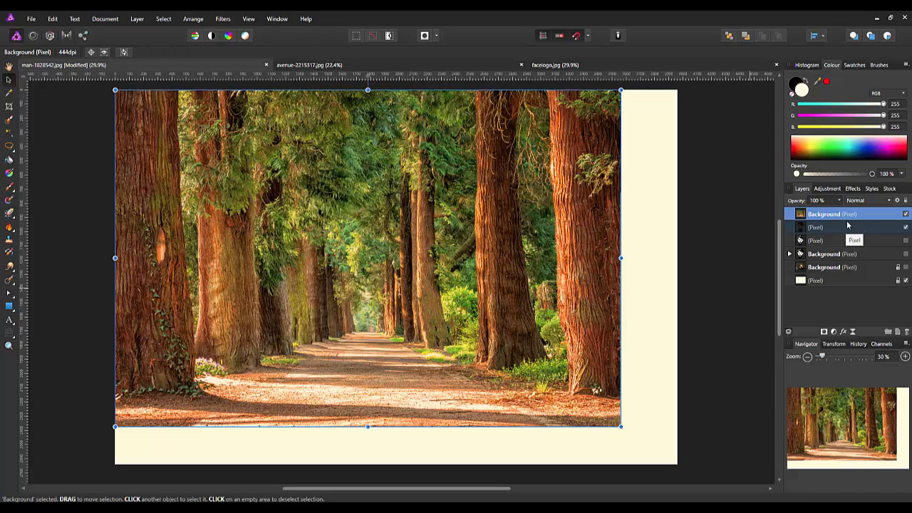
drag(831, 214, 836, 234)
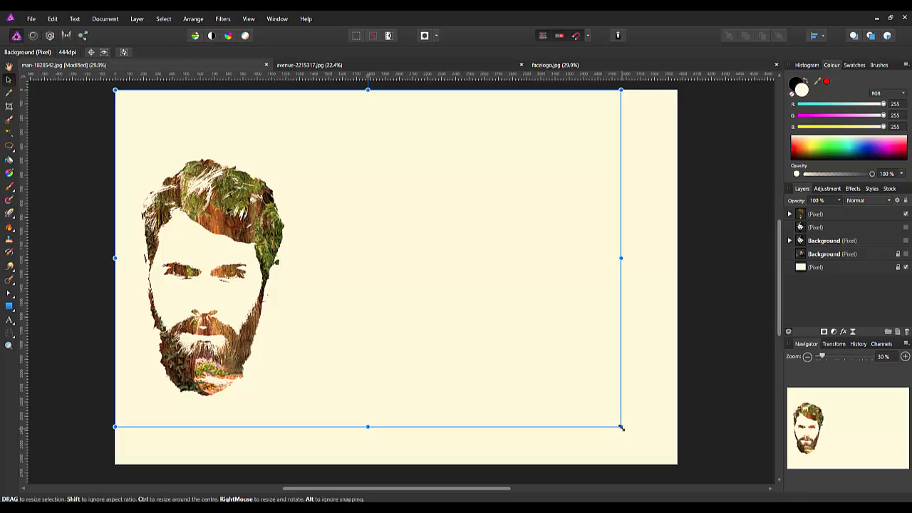
Resize and reposition the clipped avenue photo to cover the whole face, with foliage in the hair and the path in the beard
drag(621, 428, 520, 380)
drag(408, 311, 200, 315)
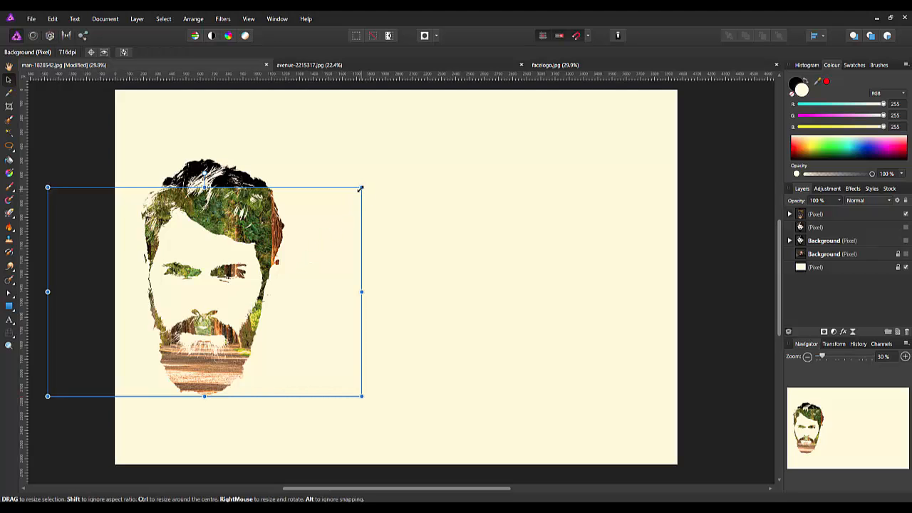
drag(360, 189, 396, 134)
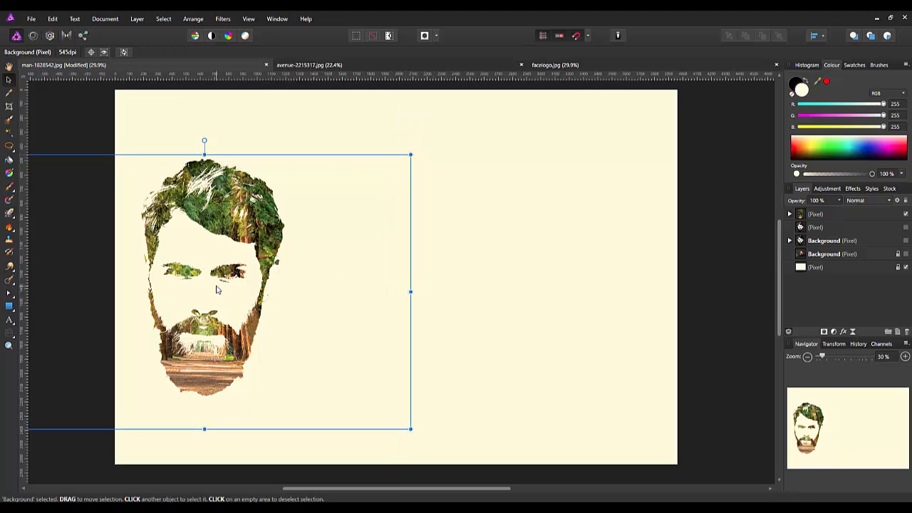
drag(218, 290, 217, 285)
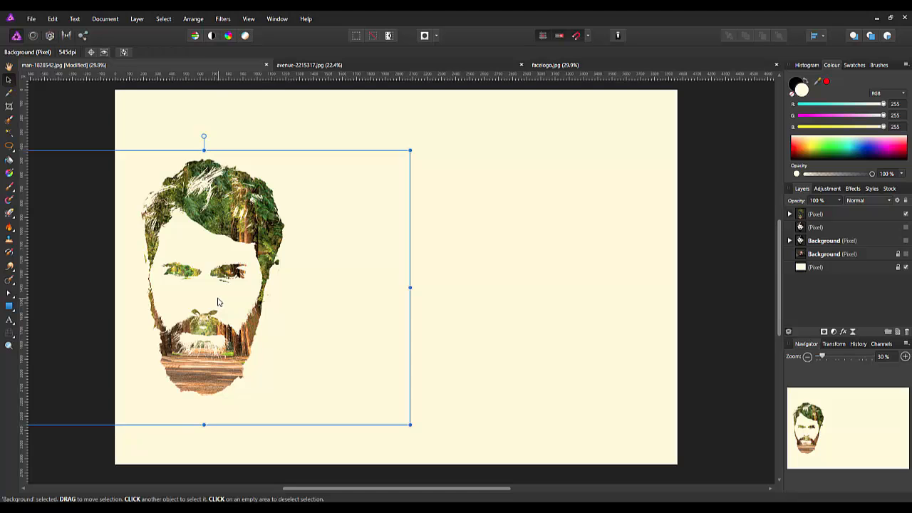
drag(218, 301, 218, 295)
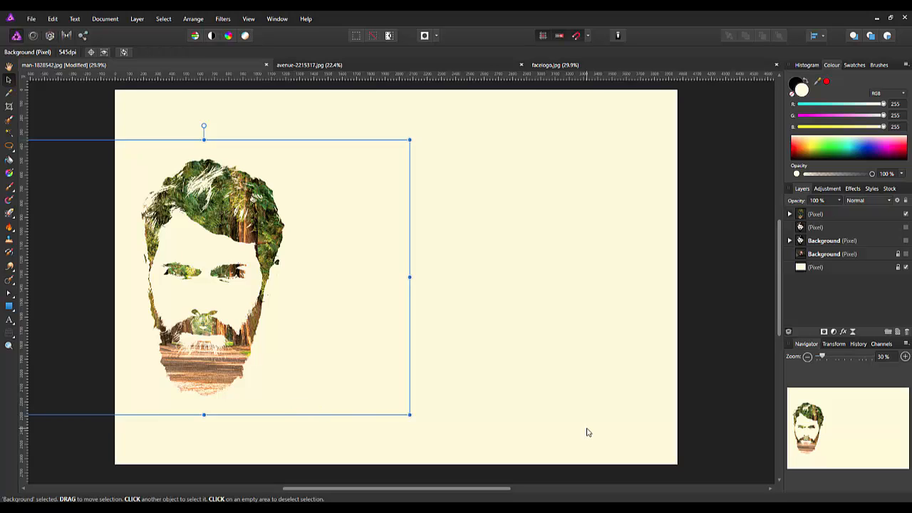
Add a Curves adjustment above the photo-filled face layer and move its dialog beside the face
click(837, 215)
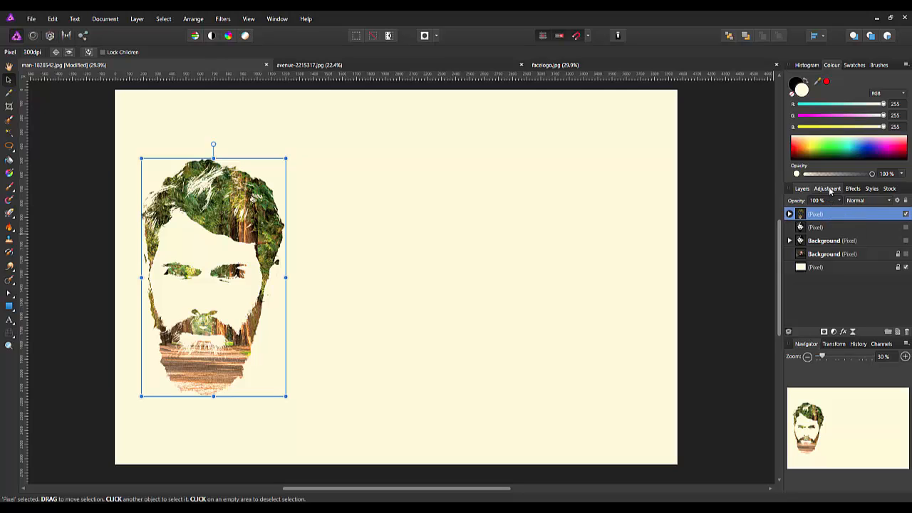
click(830, 189)
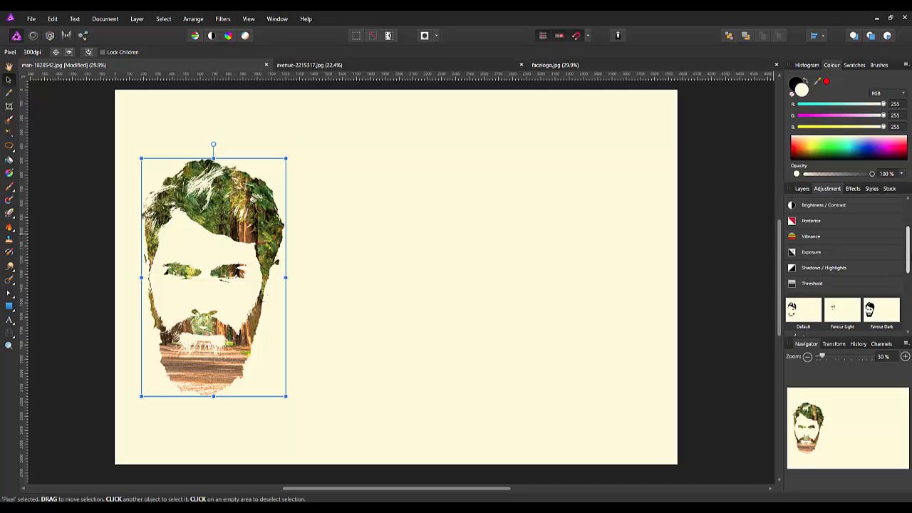
click(850, 287)
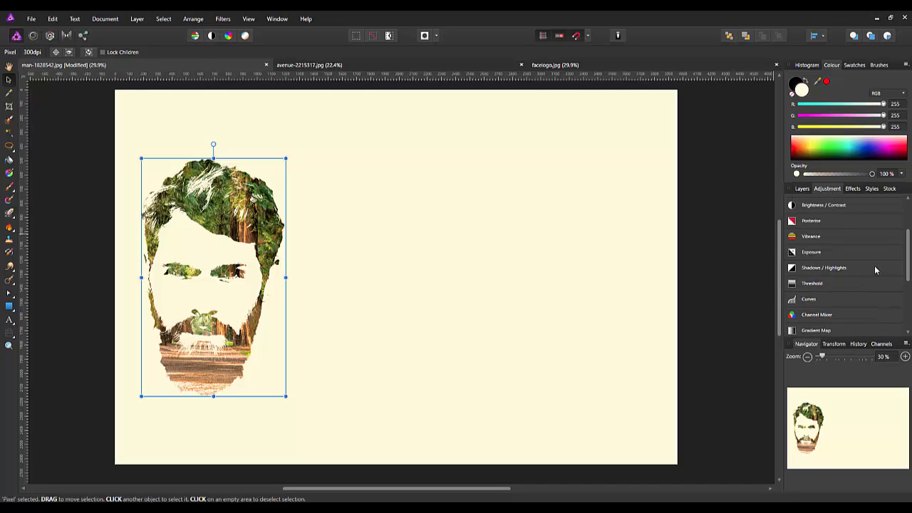
click(812, 299)
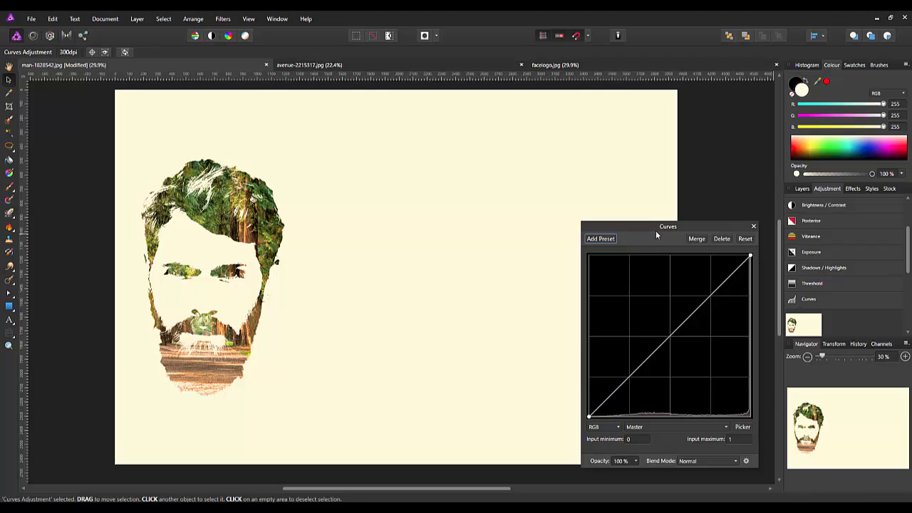
drag(641, 225, 421, 159)
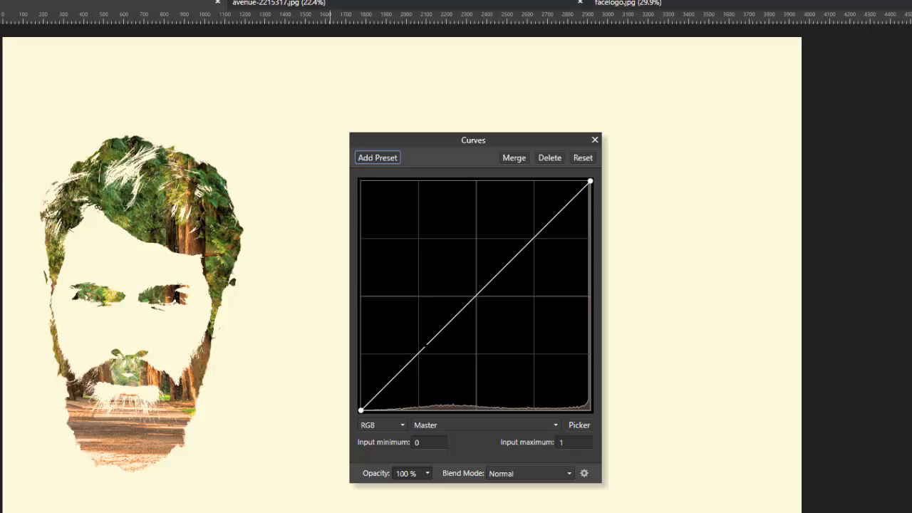
Shape the master curve into a gentle S by lowering the shadows and raising the highlights, and close the Curves dialog
drag(426, 345, 438, 356)
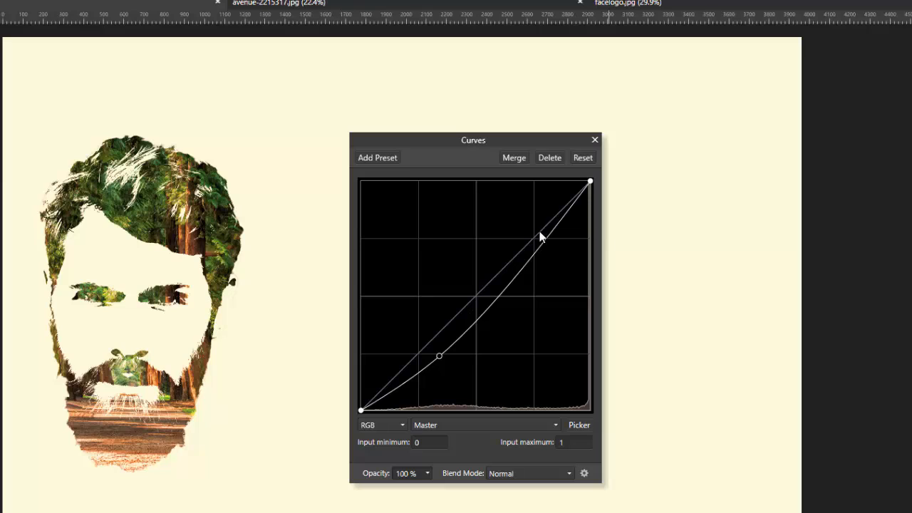
drag(542, 242, 532, 232)
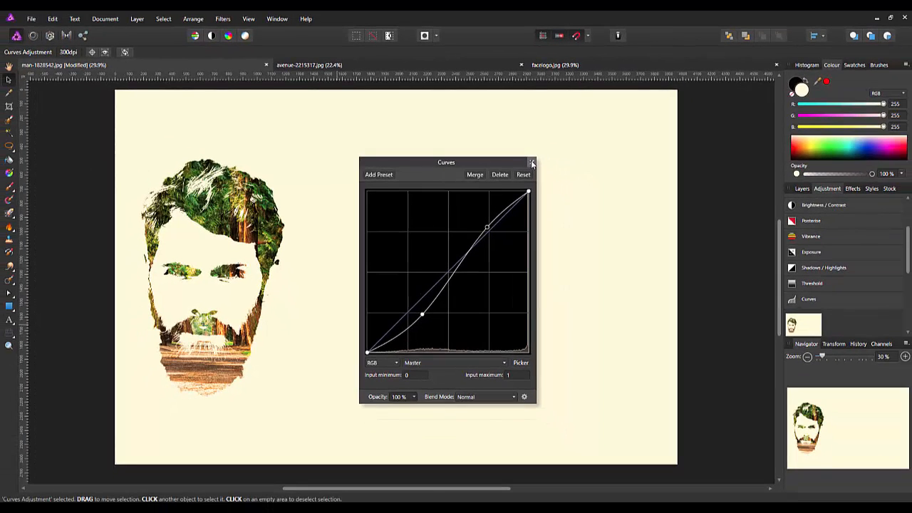
click(531, 165)
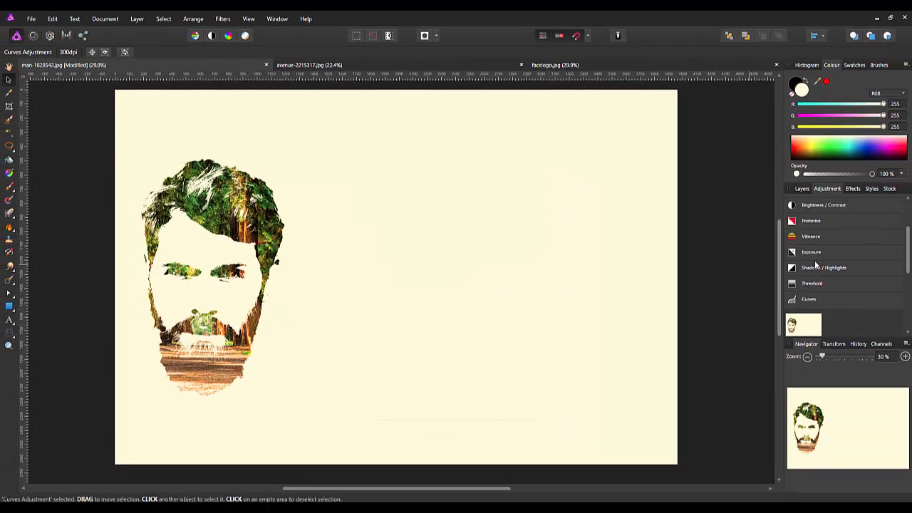
Nest the Curves adjustment inside the face artwork layer above the avenue photo, checking the nested layers
click(802, 189)
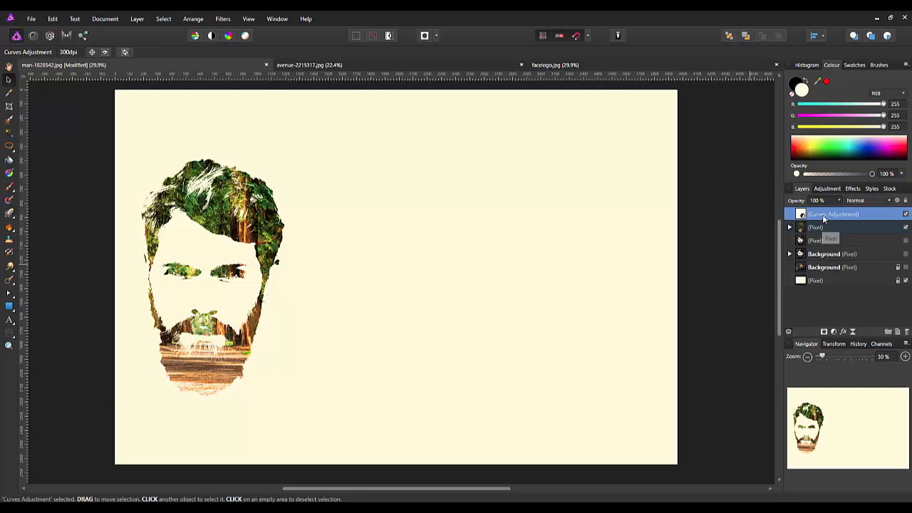
drag(823, 214, 831, 230)
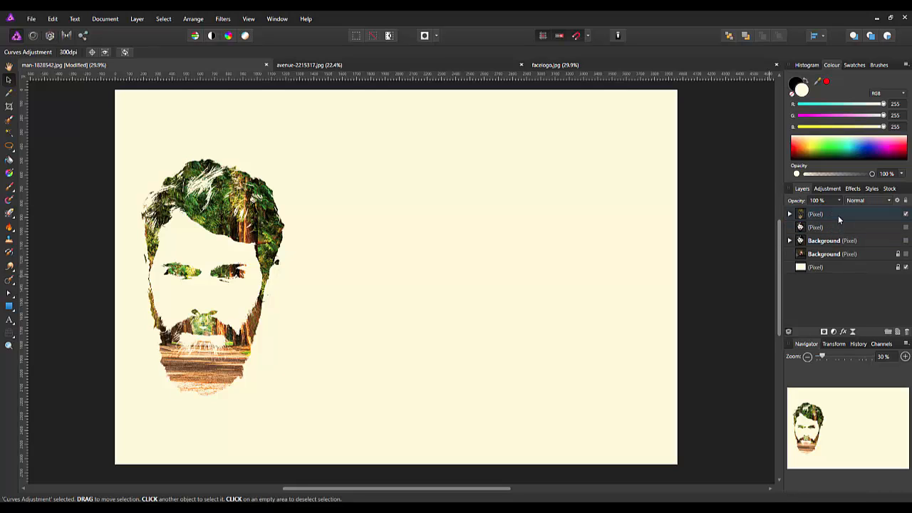
click(789, 215)
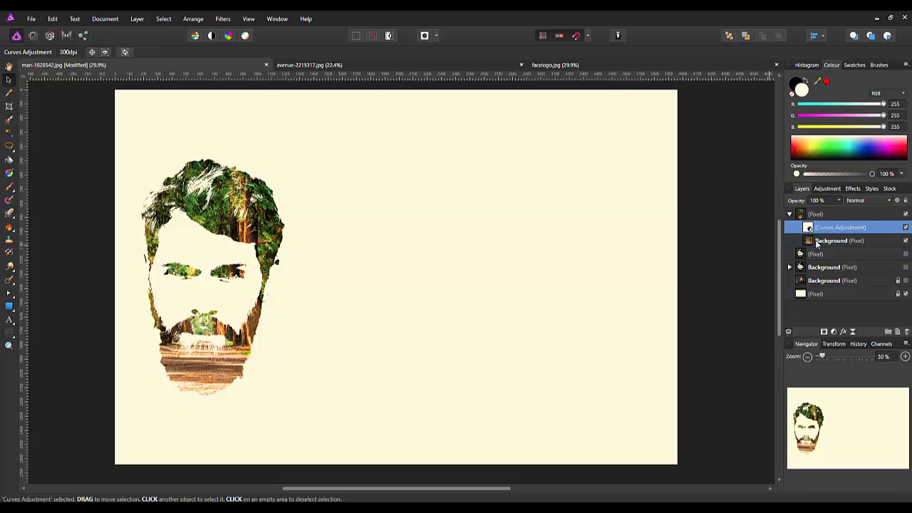
click(790, 214)
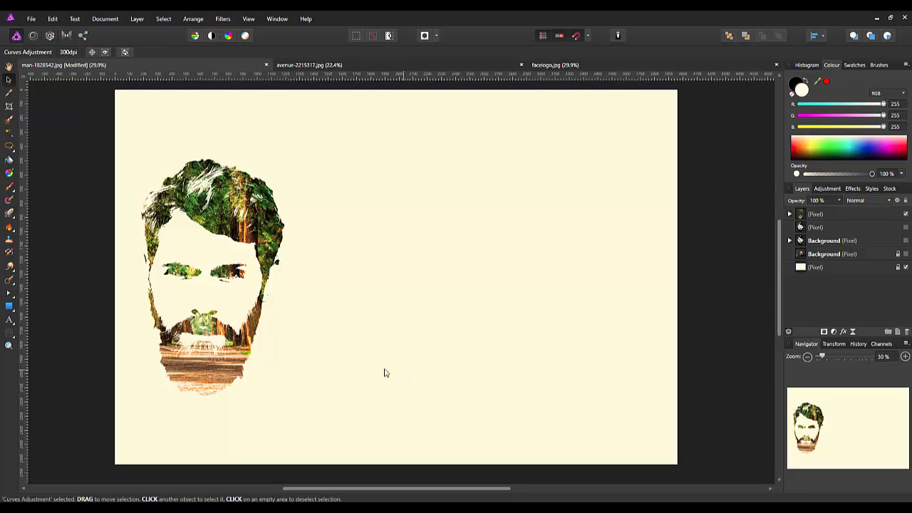
Start artistic text at about 108.9 pt in the empty area beside the face, with the font set to Knox Free
click(9, 321)
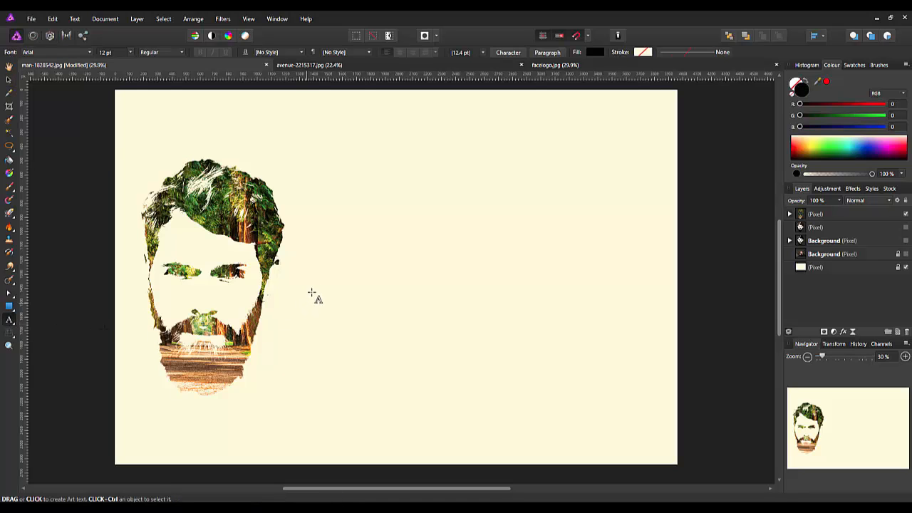
drag(315, 176, 345, 223)
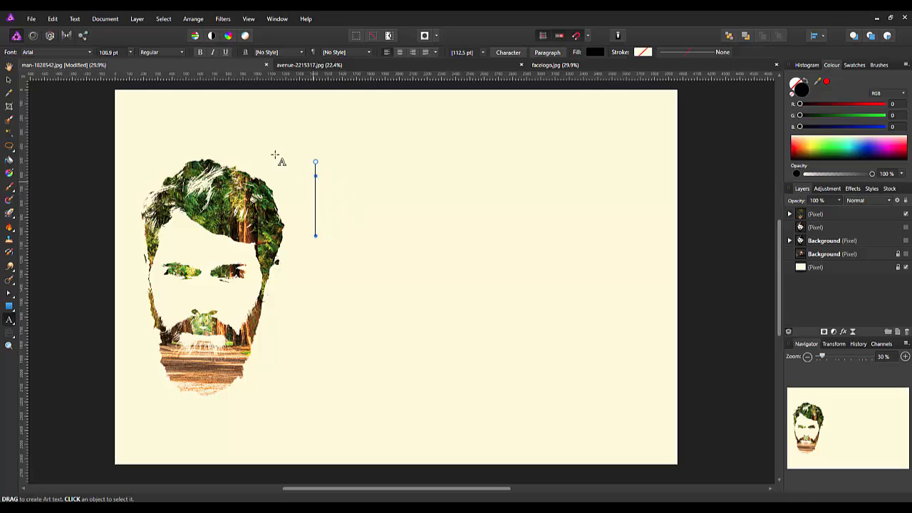
click(90, 53)
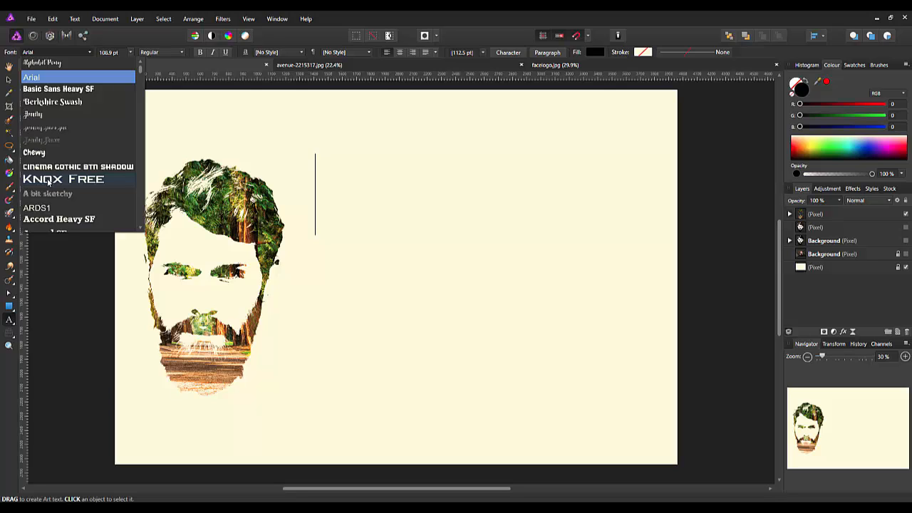
click(48, 181)
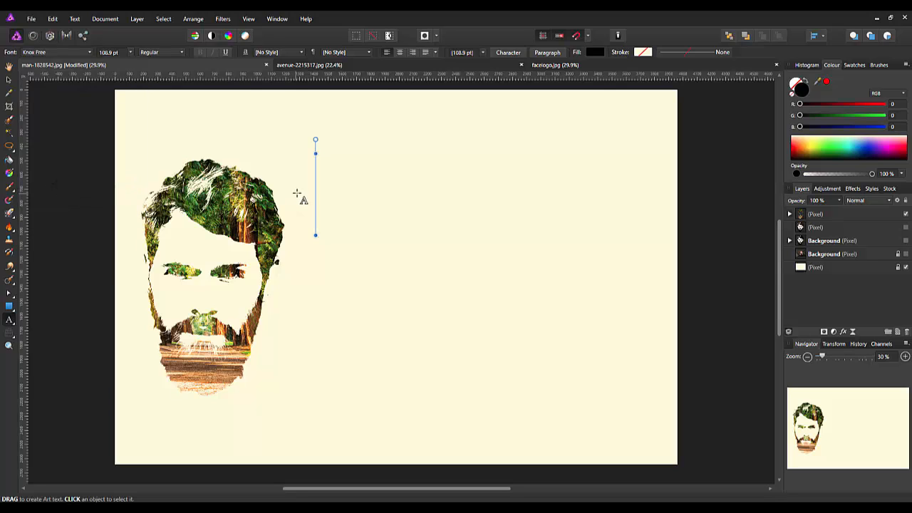
Enter the logo text "Affinity Photo by TutsUp" with each word on its own line
text(A)
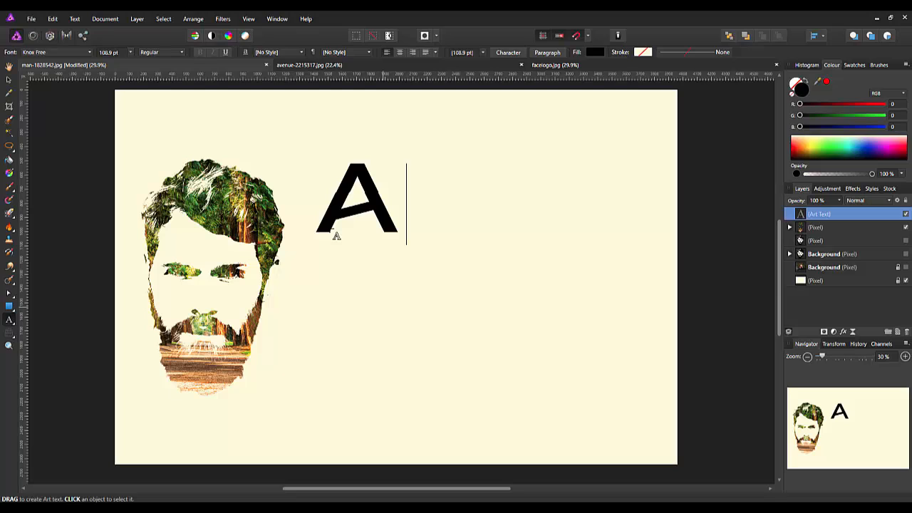
text(FFIN)
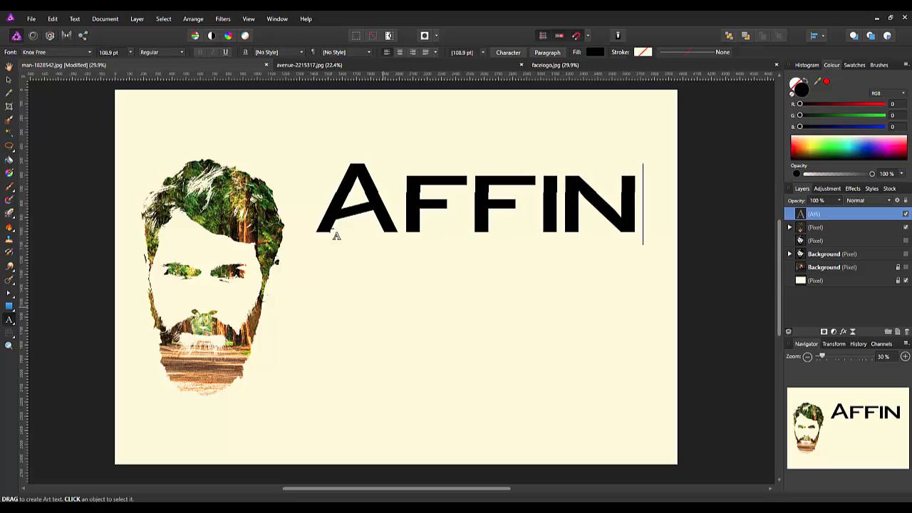
text(IT)
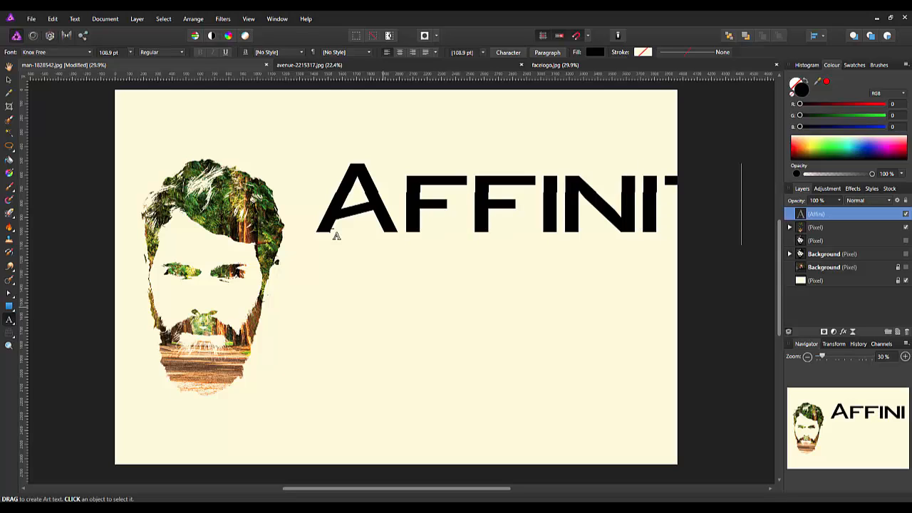
text(Y)
key(Return)
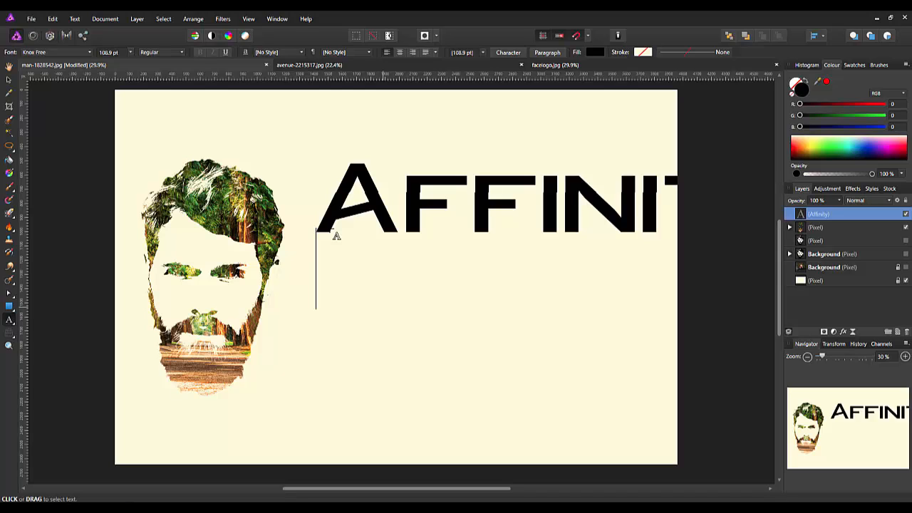
text(PHOTO)
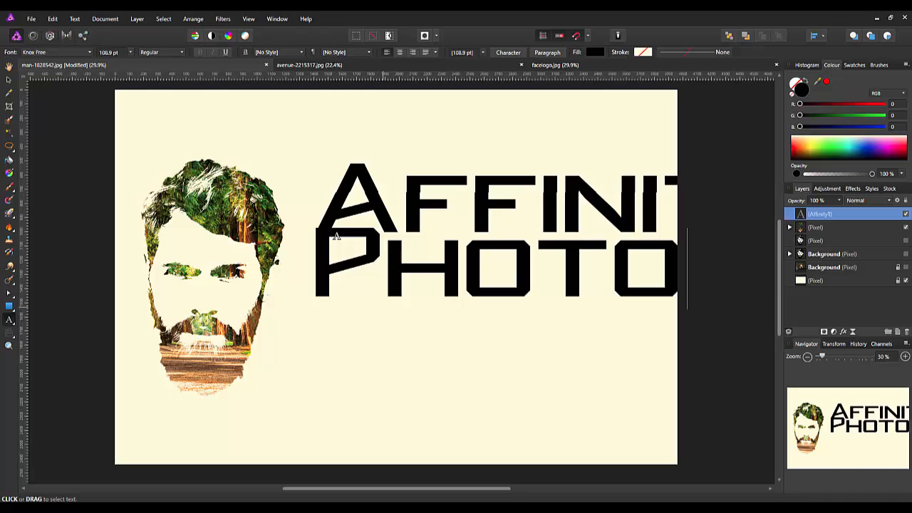
key(Return)
text(BY)
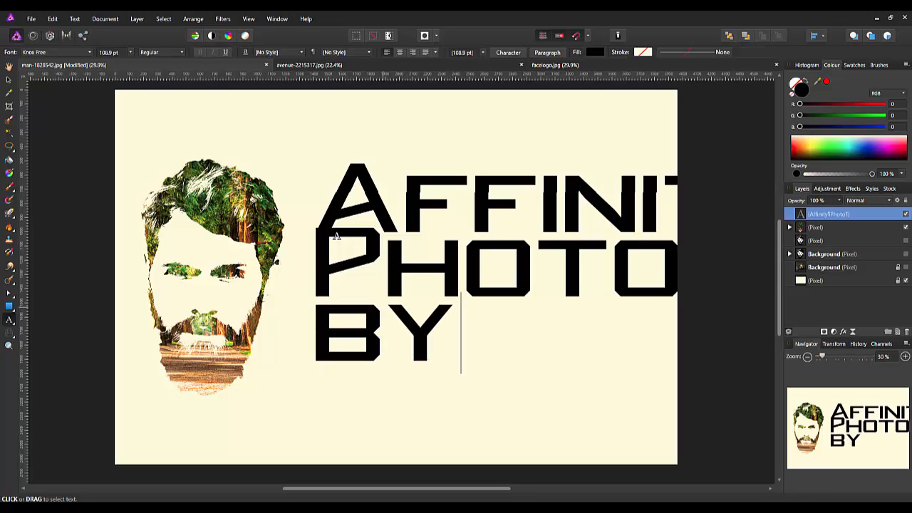
key(Return)
text(TUtsU)
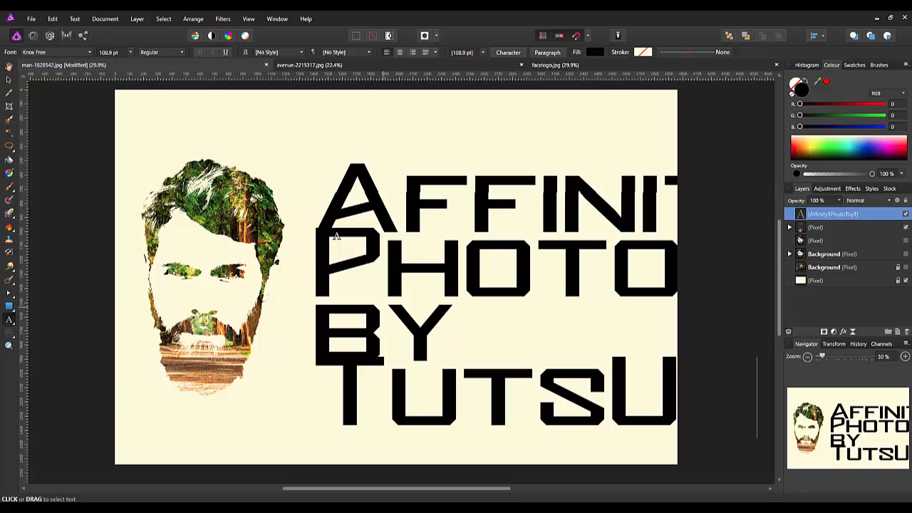
key(Escape)
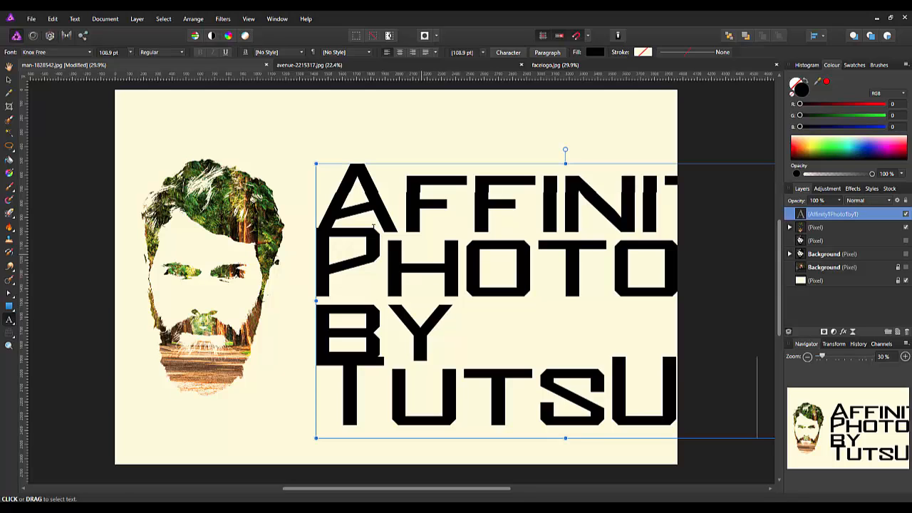
Scale the four-line text down to about 87.2 pt and move it against the face's edge
click(9, 79)
drag(440, 345, 321, 315)
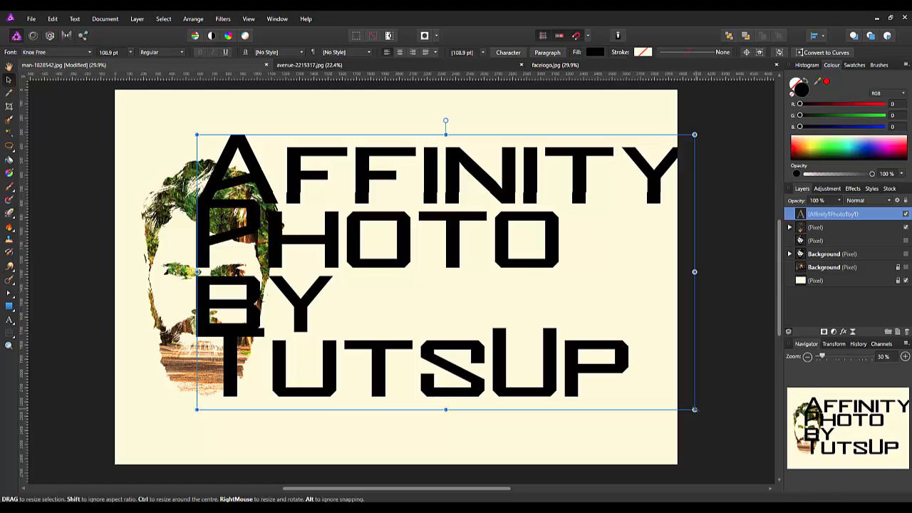
drag(694, 410, 604, 356)
drag(432, 275, 509, 314)
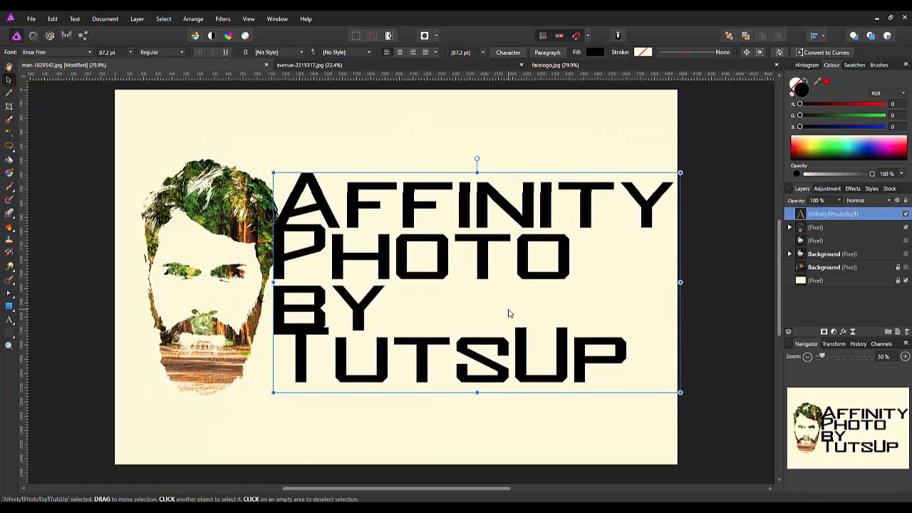
Insert an empty line after each of the words Affinity, Photo and by to space out the logo text
click(9, 320)
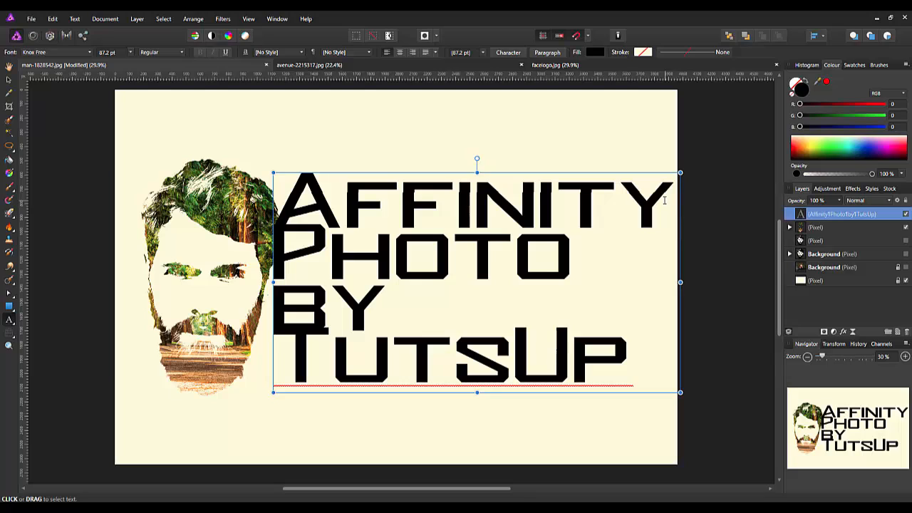
key(Return)
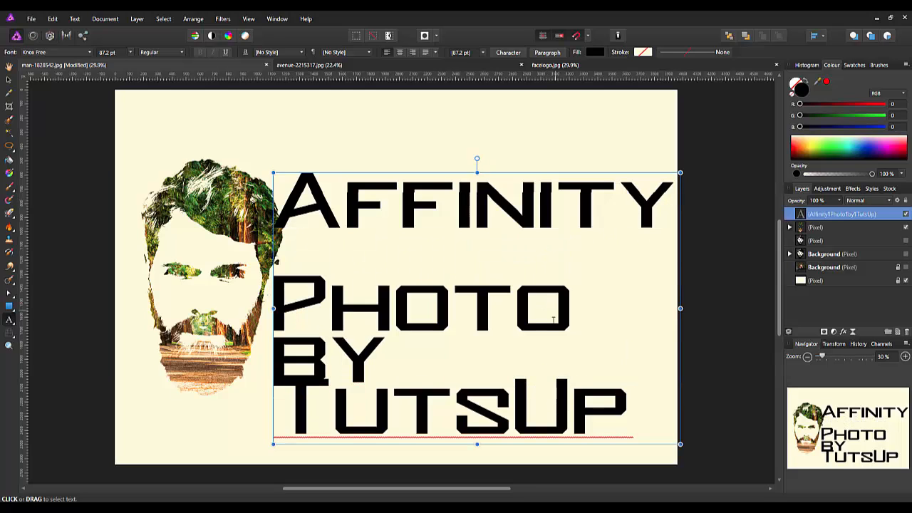
click(570, 315)
key(Return)
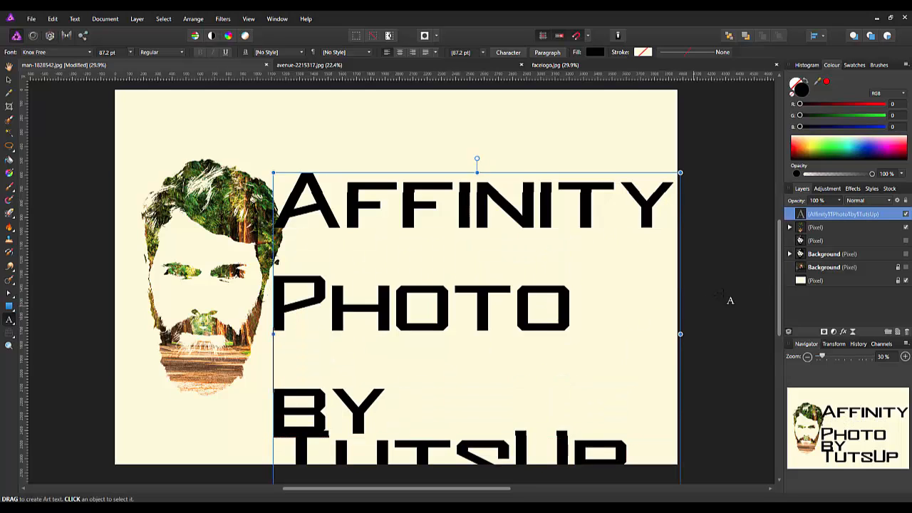
click(780, 264)
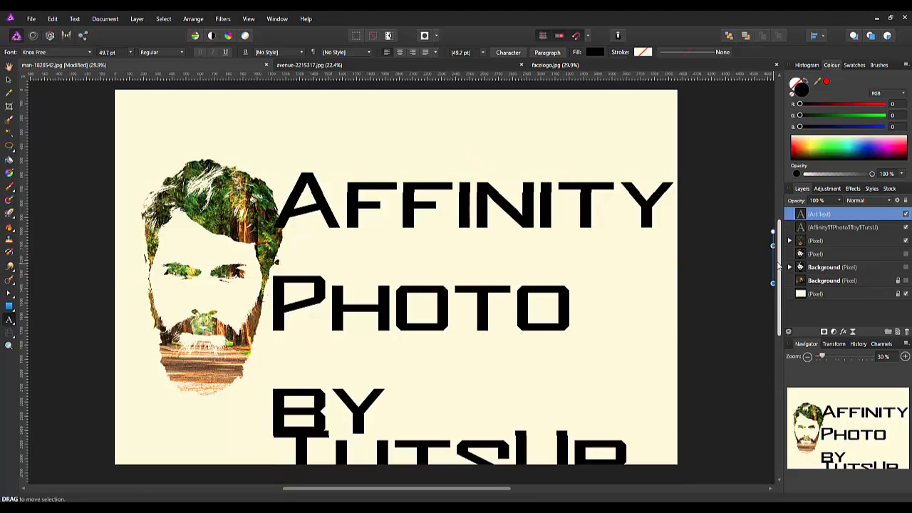
drag(780, 265, 777, 314)
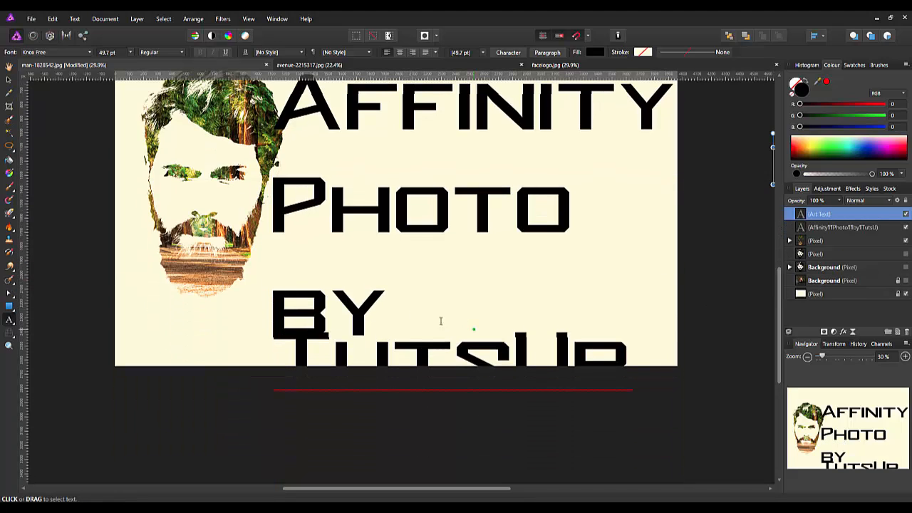
click(397, 311)
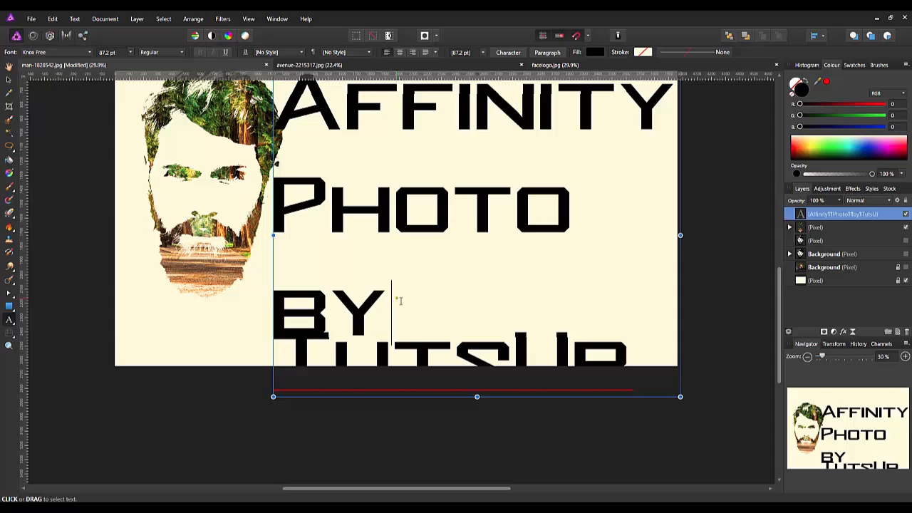
key(Return)
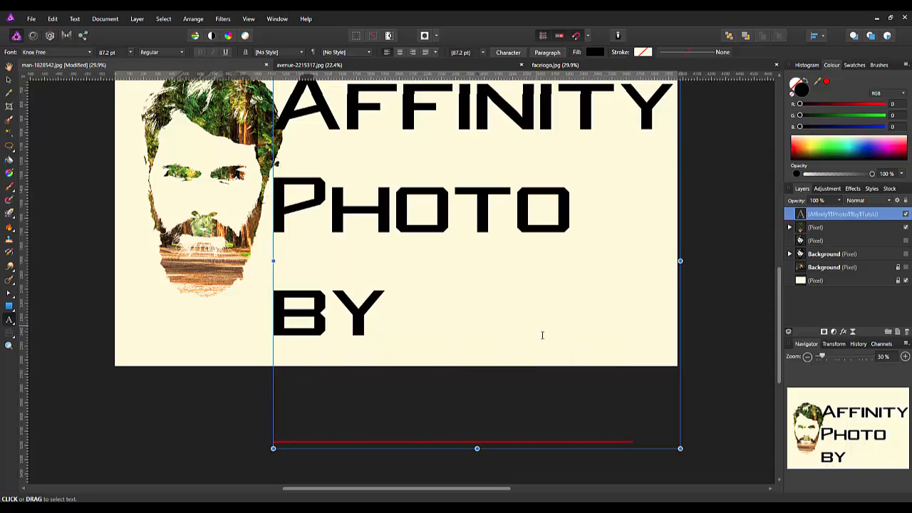
drag(772, 285, 773, 315)
scroll(606, 340, down, 2)
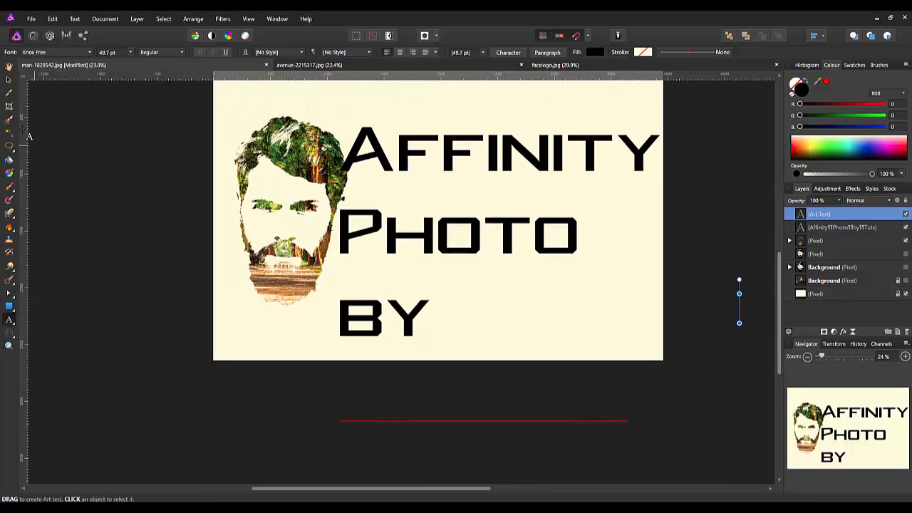
Resize the spaced text to about 72.6 pt and position it beside the face so all four words fit the canvas
click(9, 80)
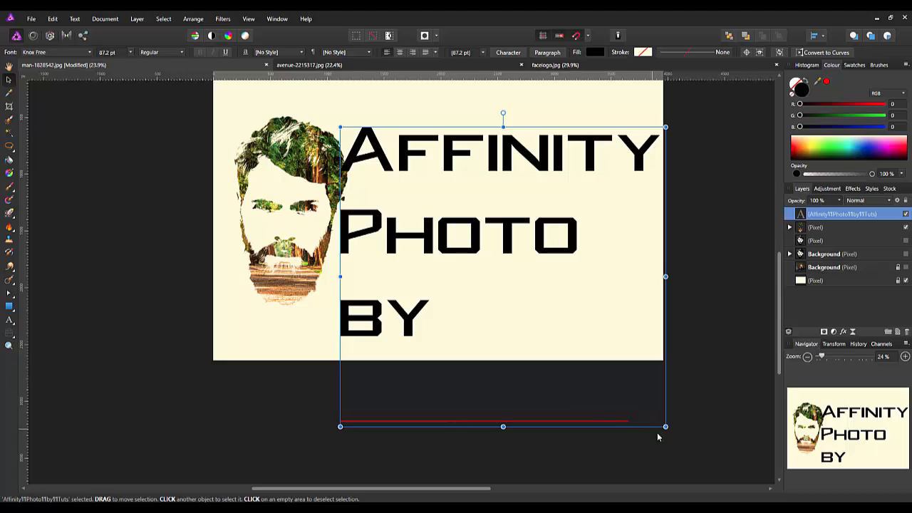
drag(665, 426, 597, 363)
drag(518, 299, 464, 216)
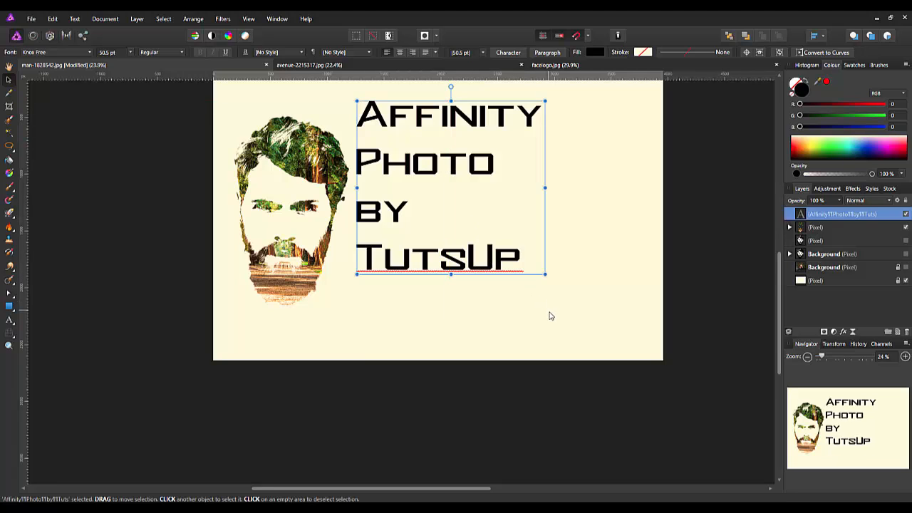
drag(545, 274, 584, 314)
drag(501, 228, 542, 254)
drag(779, 279, 781, 246)
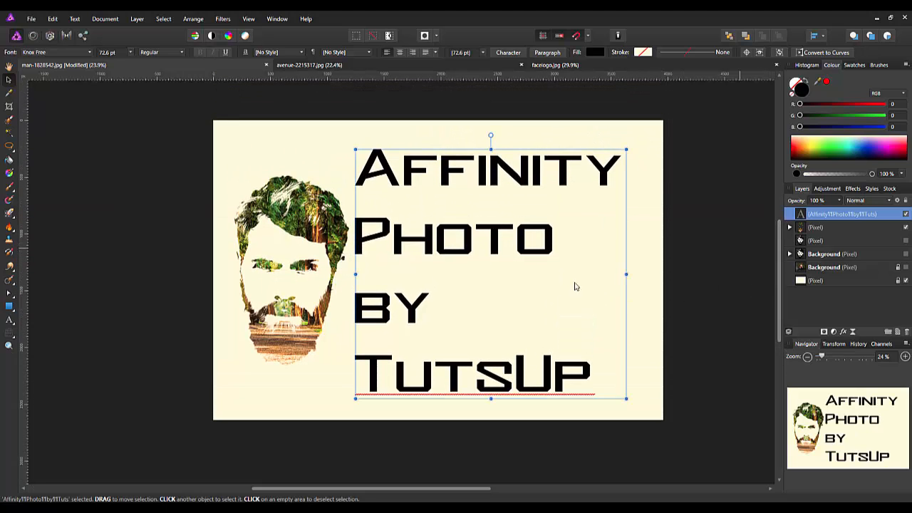
Copy the avenue photo nested in the face layer and paste the duplicate above the text layer
click(120, 251)
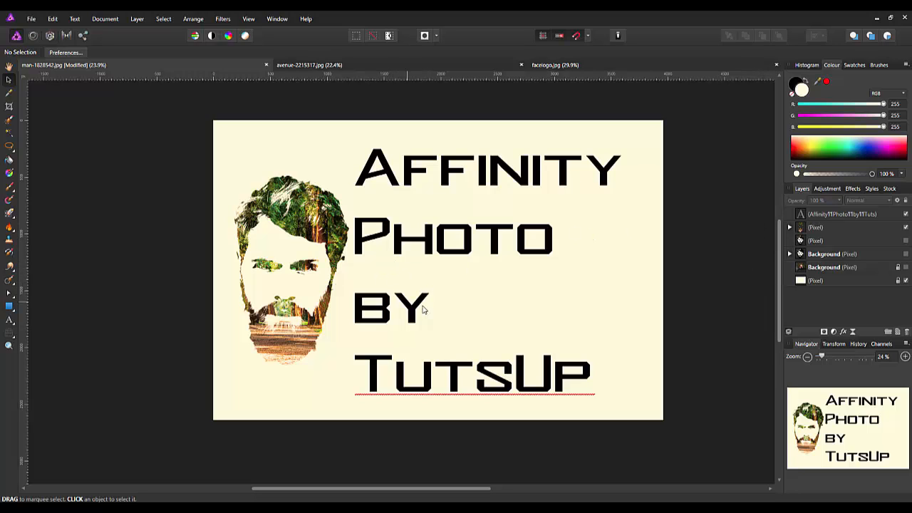
click(789, 227)
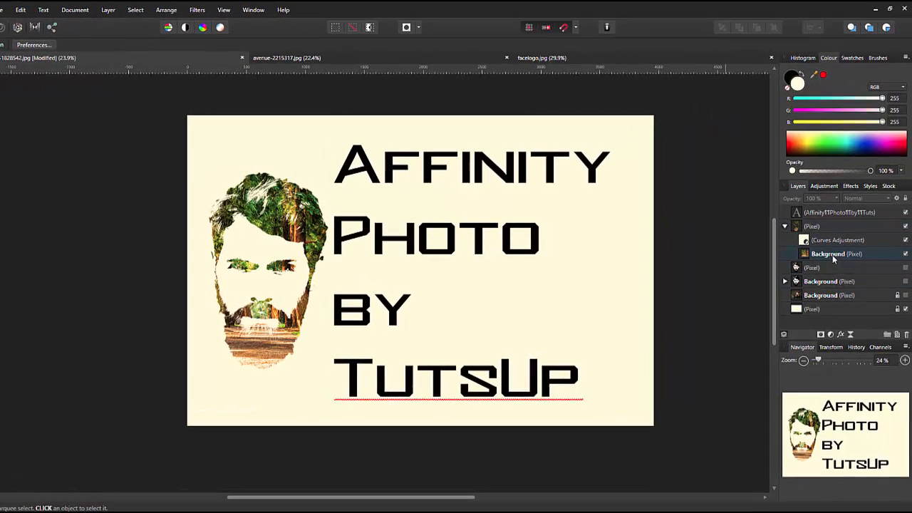
click(837, 257)
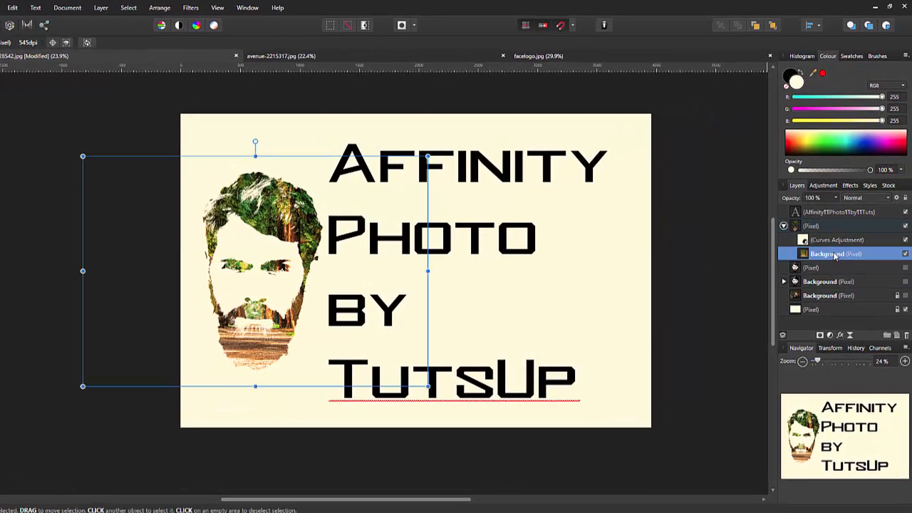
right_click(836, 256)
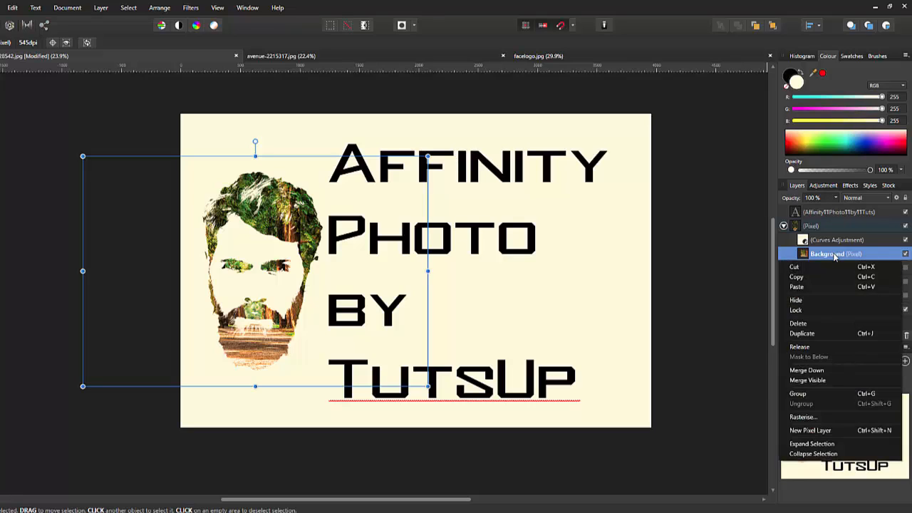
click(808, 280)
click(841, 214)
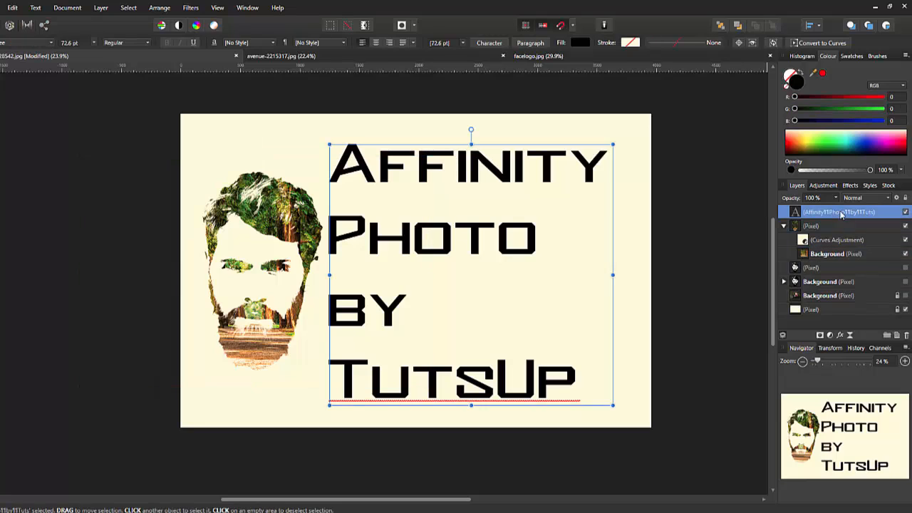
click(12, 7)
click(19, 70)
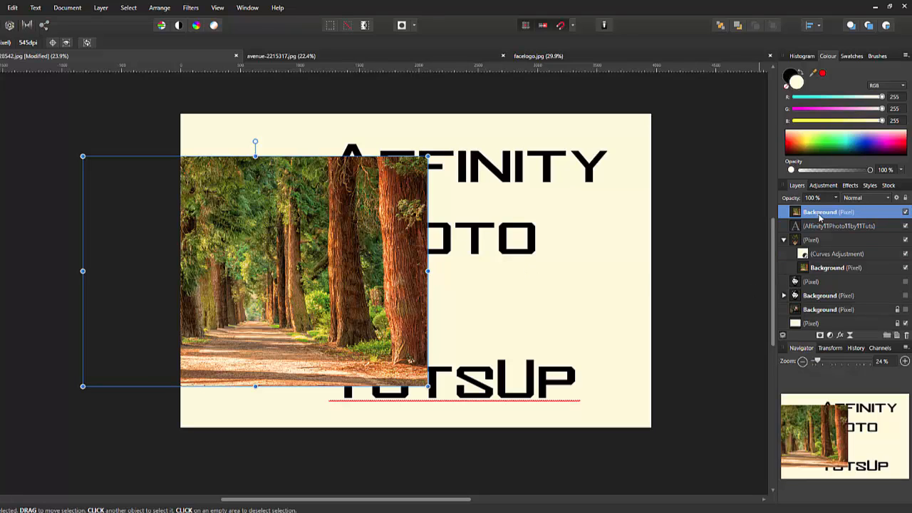
Clip the duplicated avenue photo inside the text layer, then move and enlarge it until it fills all four words
drag(819, 216, 837, 235)
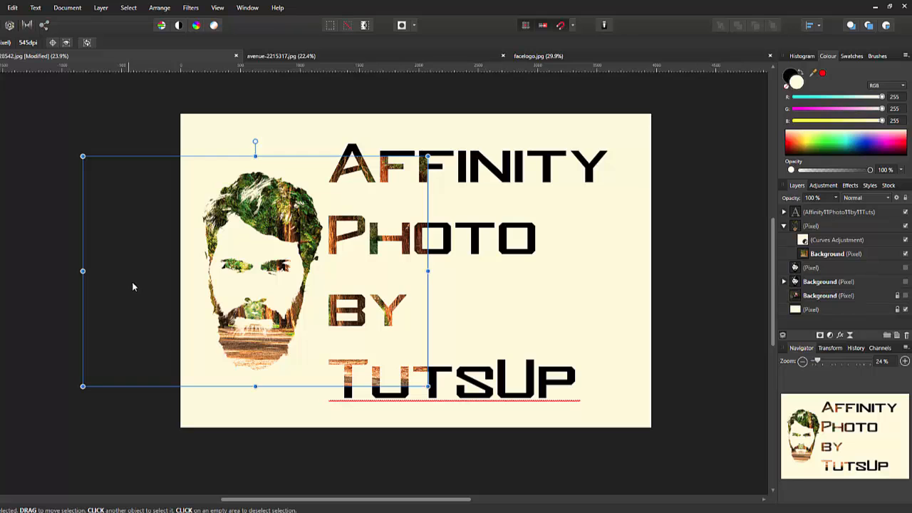
drag(132, 282, 353, 287)
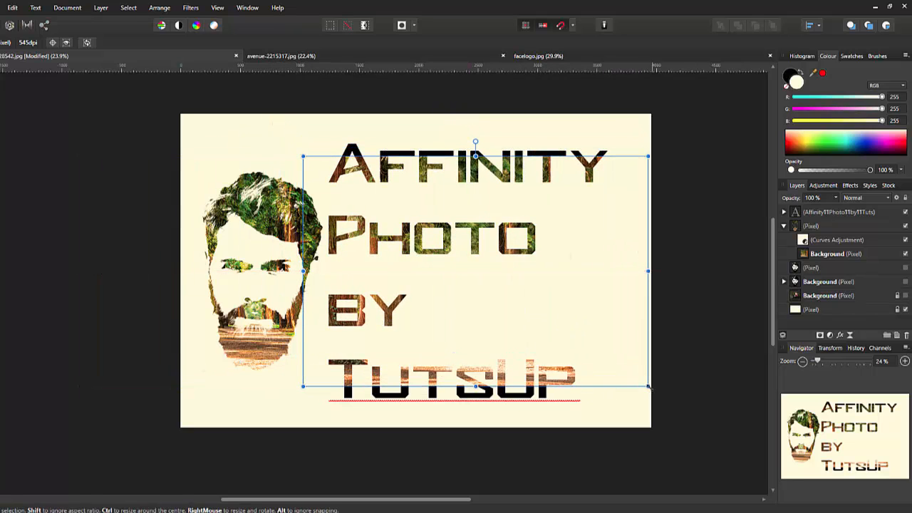
drag(648, 385, 688, 418)
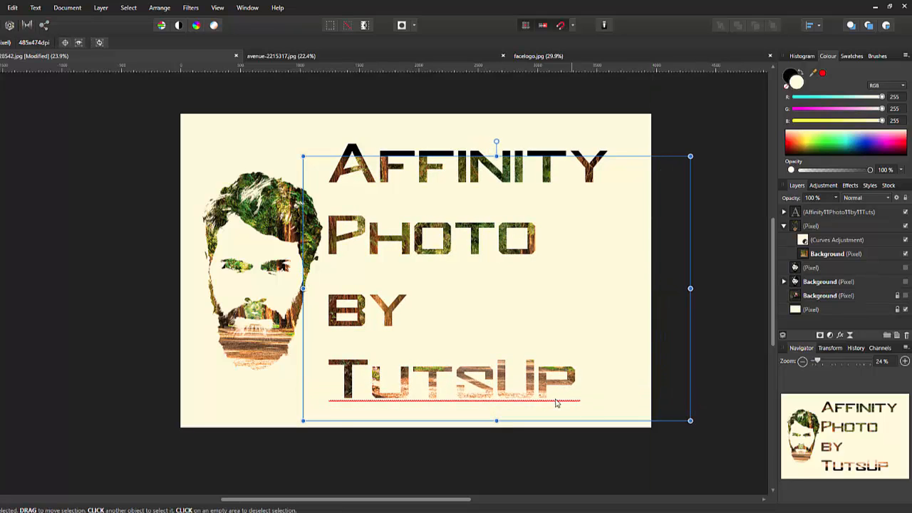
drag(540, 392, 520, 383)
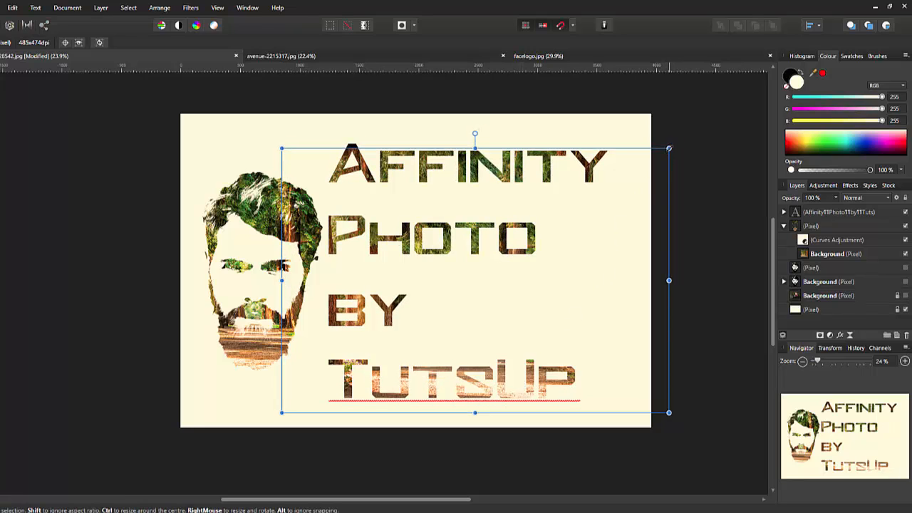
drag(668, 148, 688, 131)
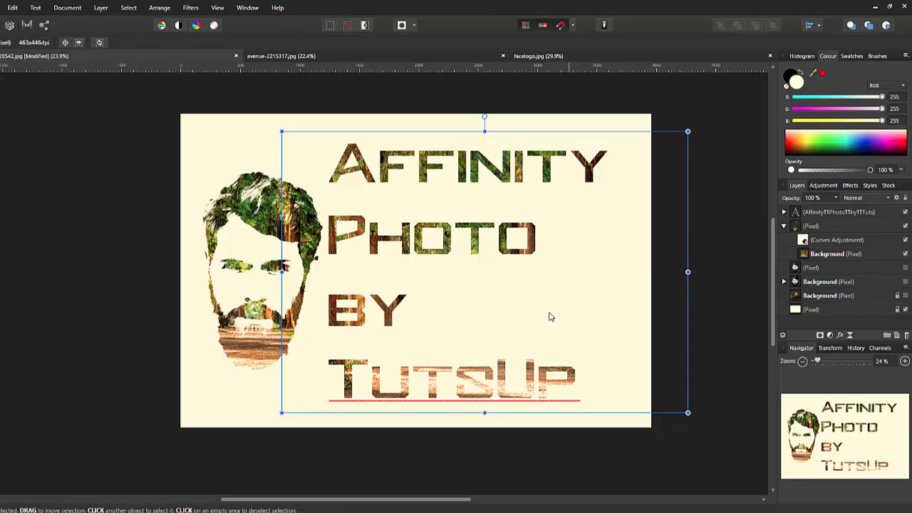
drag(521, 342, 509, 332)
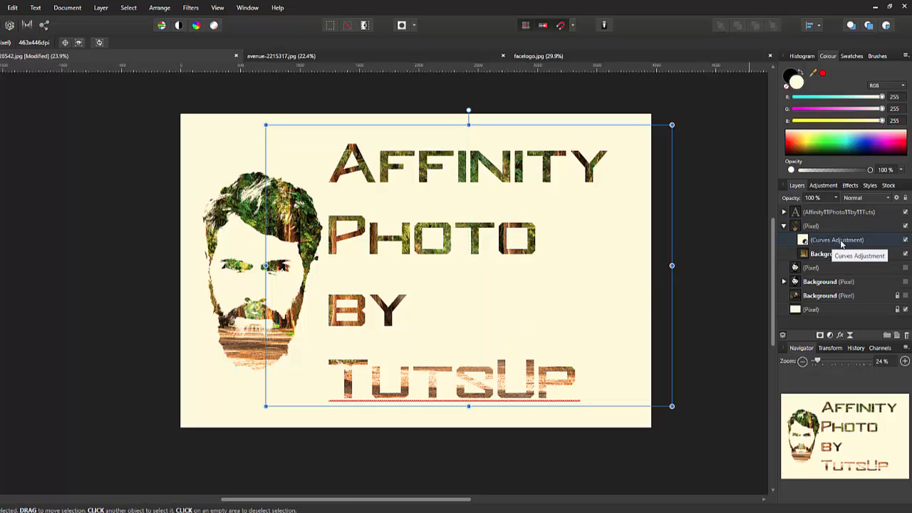
Copy the face layer's Curves adjustment, paste it above the text layer and nest the copy inside the text
click(881, 245)
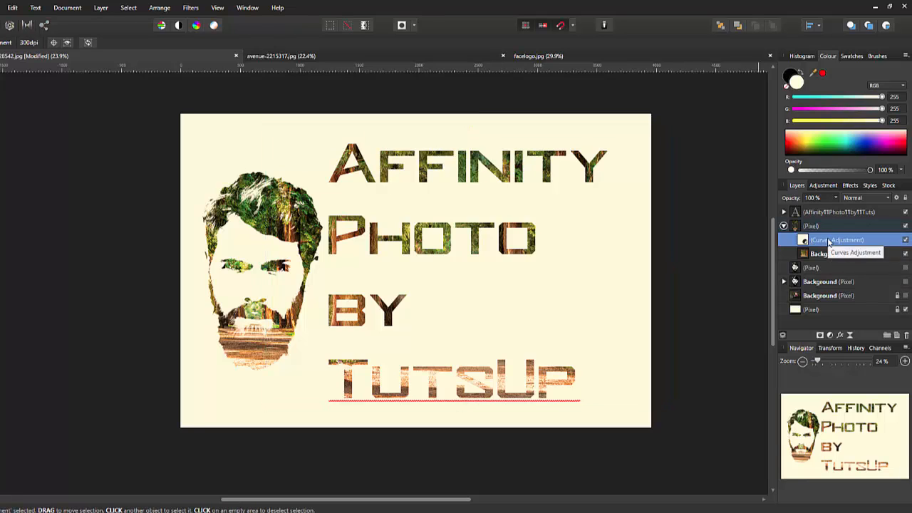
right_click(828, 243)
click(800, 263)
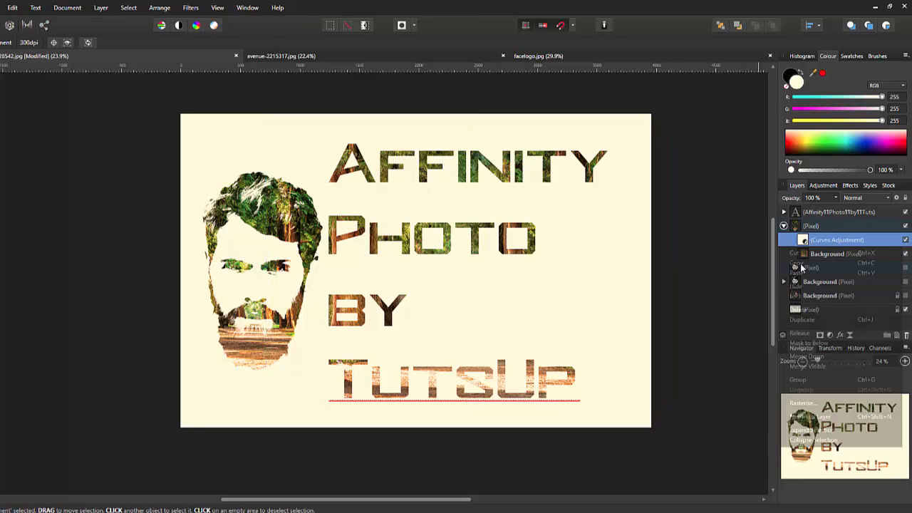
click(828, 211)
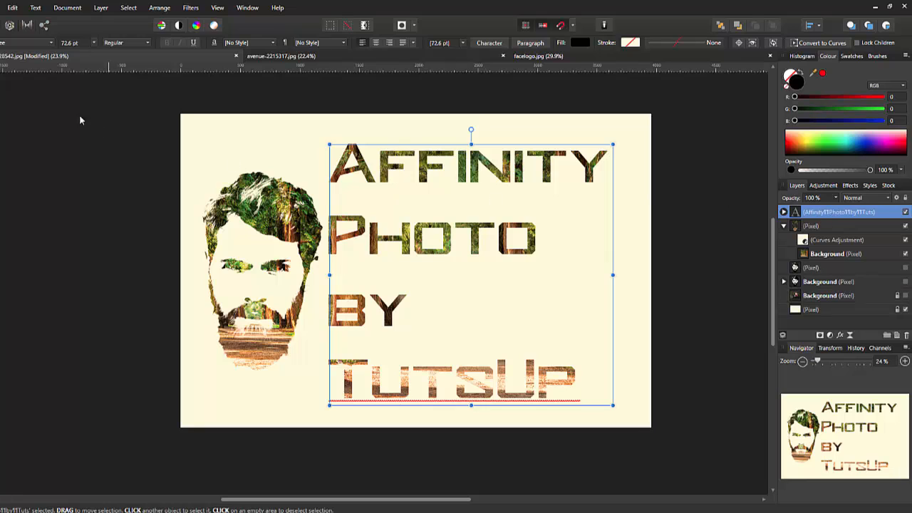
click(12, 7)
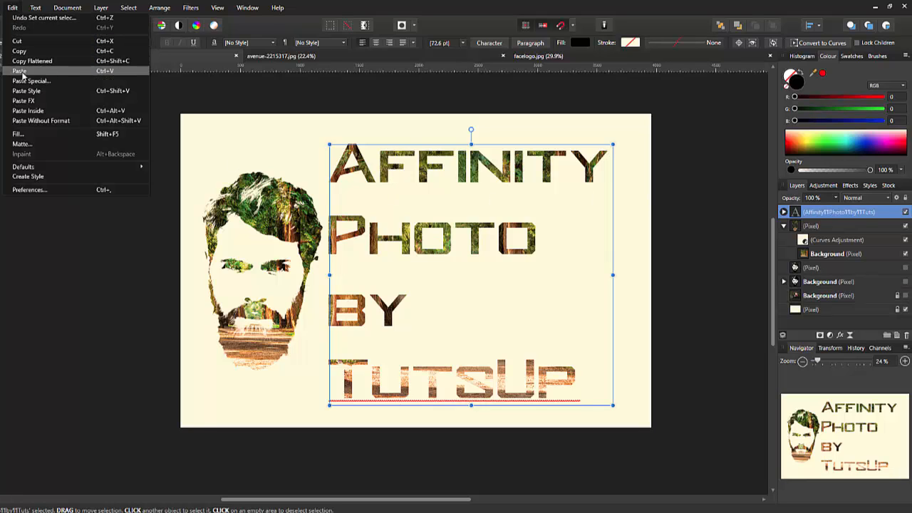
click(20, 70)
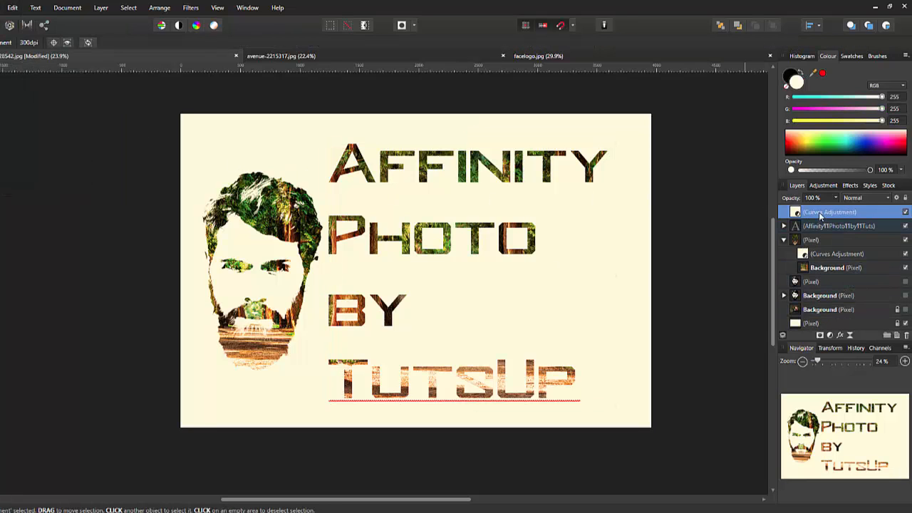
drag(819, 214, 824, 228)
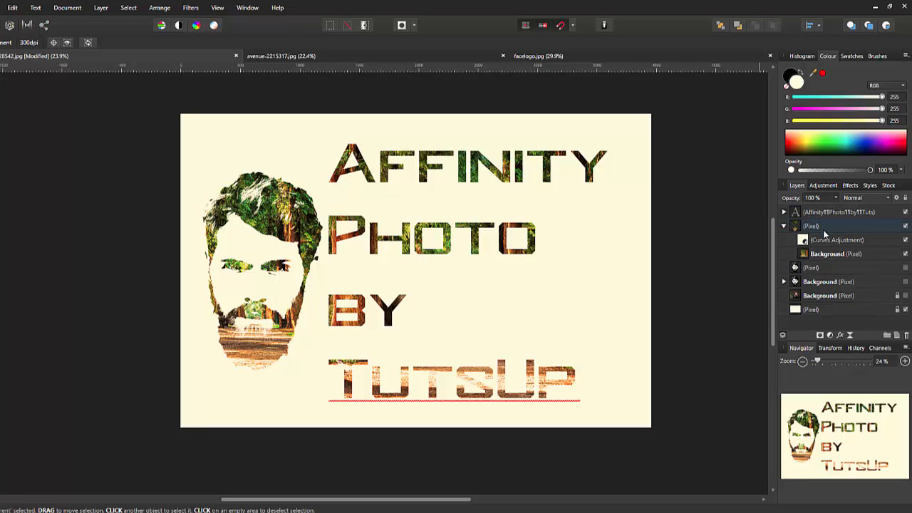